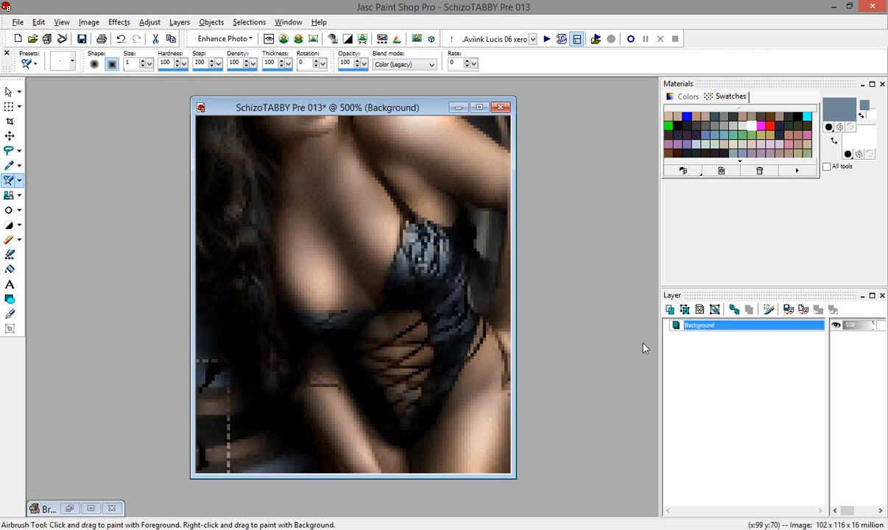
# Step: Add a new raster layer with Normal blend mode and 100 opacity above the background
pyautogui.click(669, 309)
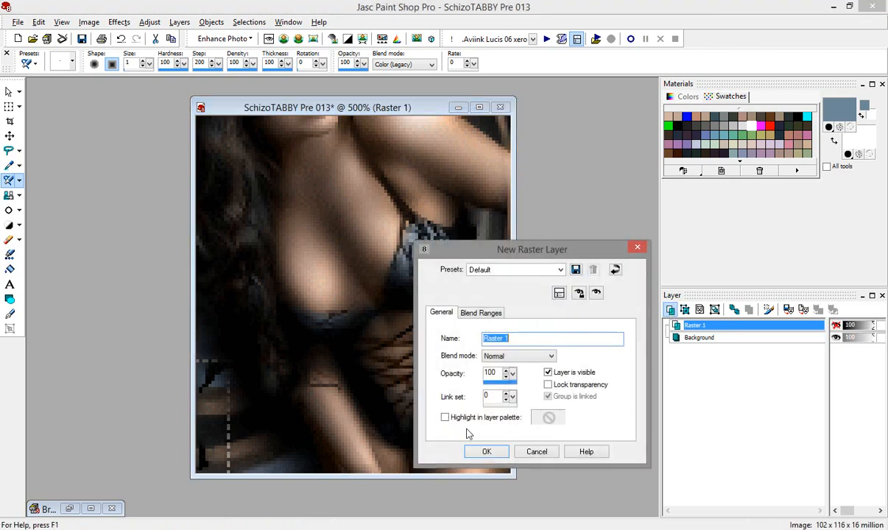
pyautogui.click(487, 452)
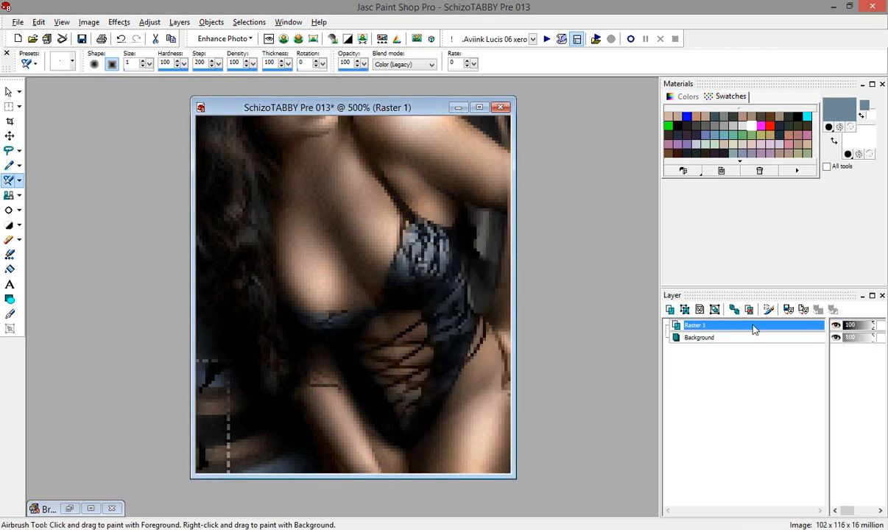
pyautogui.moveTo(753, 329)
# Step: Set up the Text tool with the VNI-HLThuphap font at size 36
pyautogui.click(10, 286)
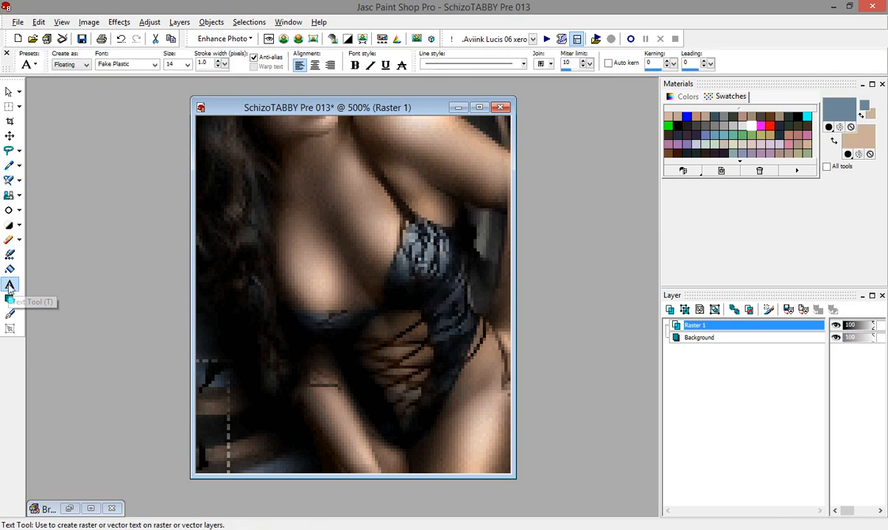
pyautogui.click(154, 65)
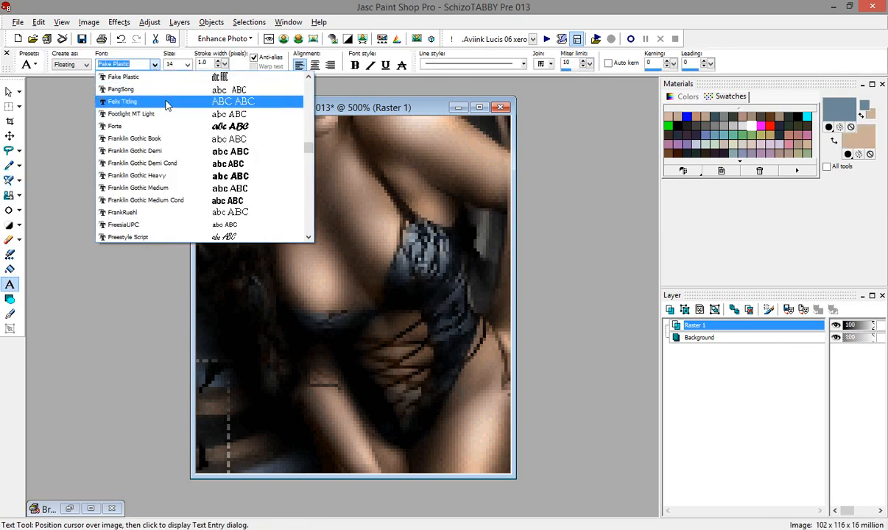
pyautogui.scroll(-20, 167, 105)
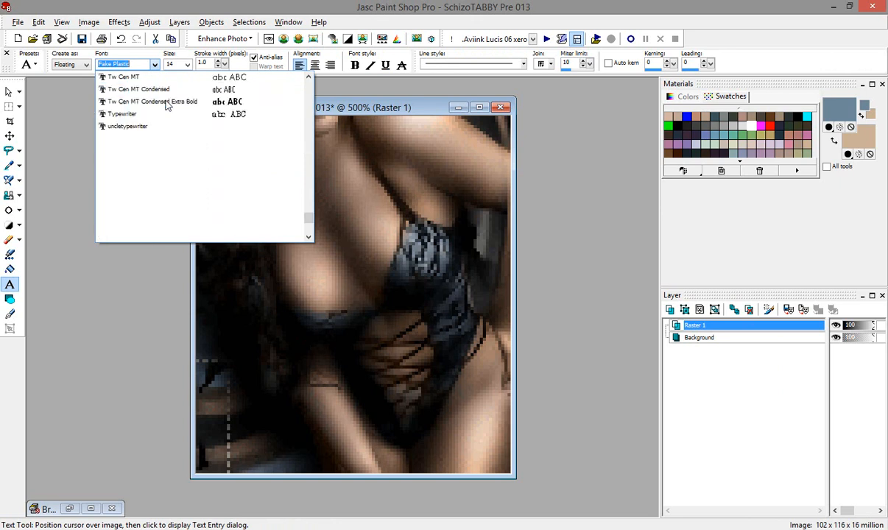
pyautogui.write('VNI-HLThuphap')
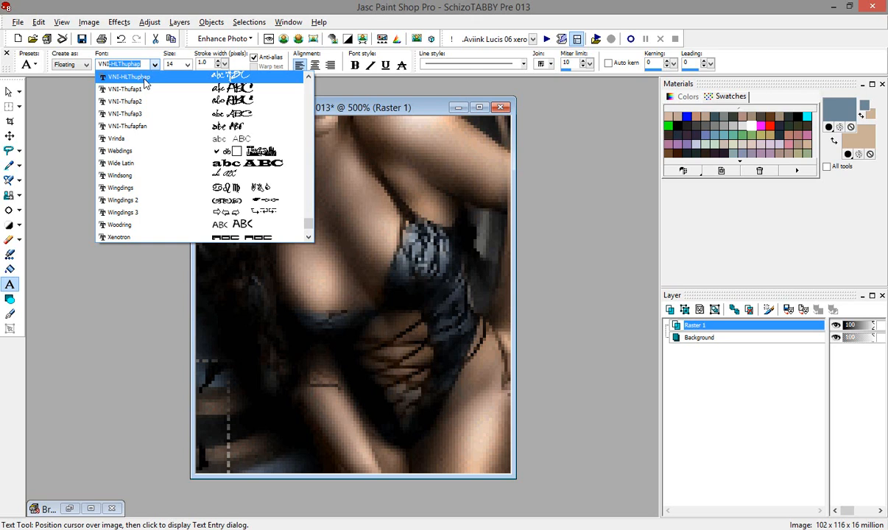
pyautogui.click(145, 79)
pyautogui.click(179, 65)
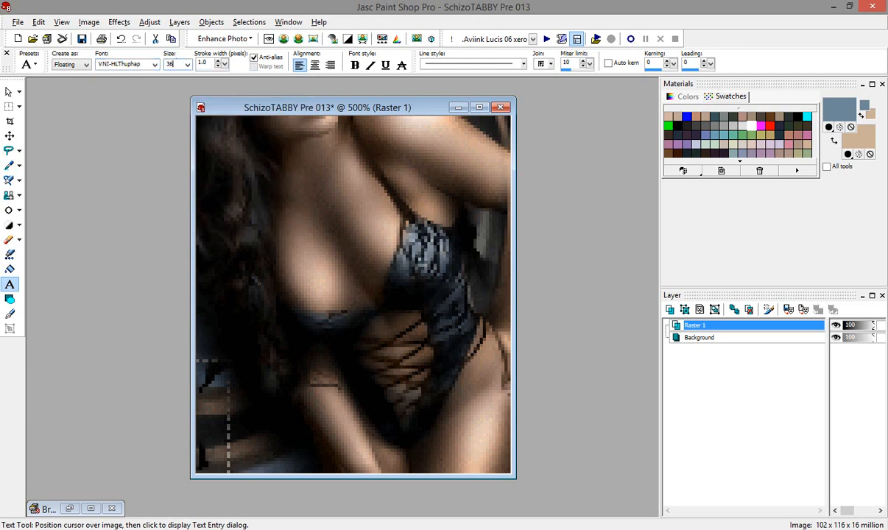
pyautogui.click(141, 65)
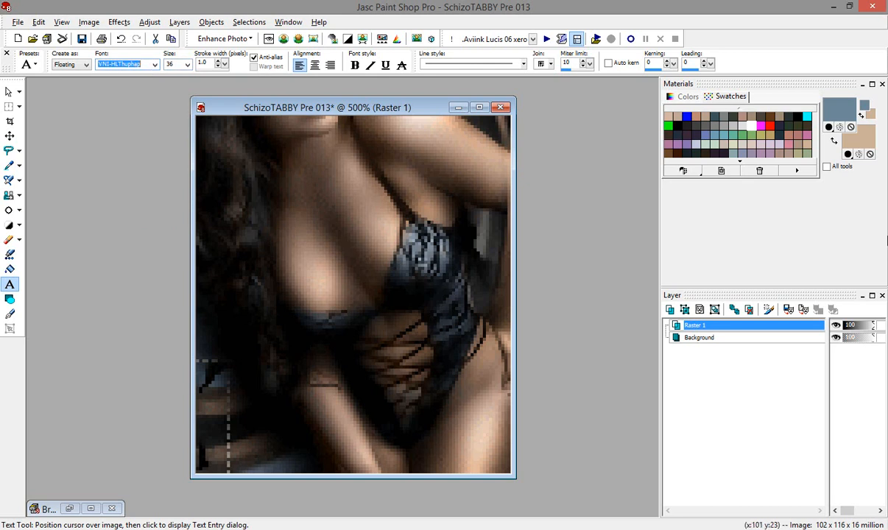
# Step: Place the floating text "ink" in the image's lower-left area, filled with the blue-brown gradient swatch and without an outline colour
pyautogui.click(739, 163)
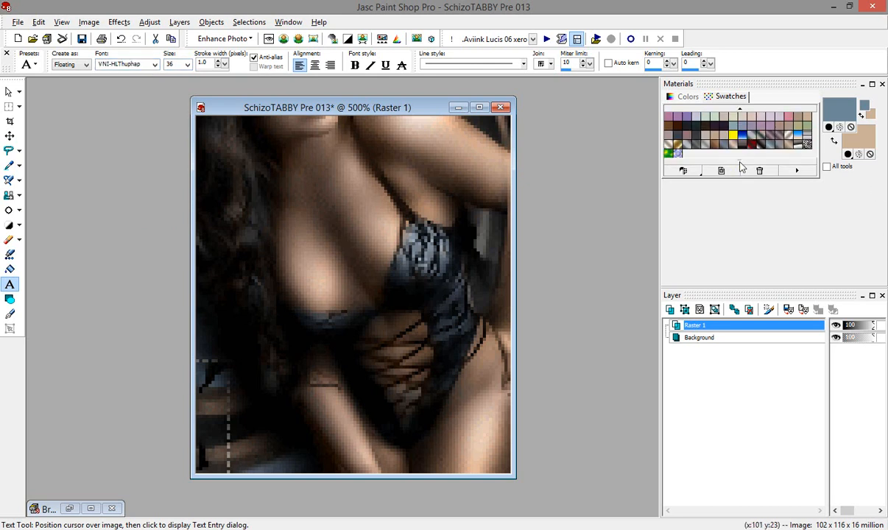
pyautogui.rightClick(772, 142)
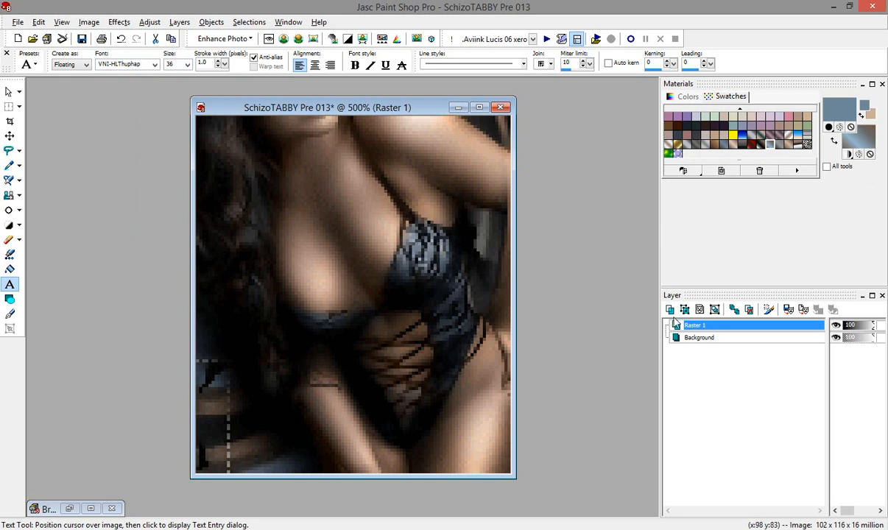
pyautogui.click(223, 443)
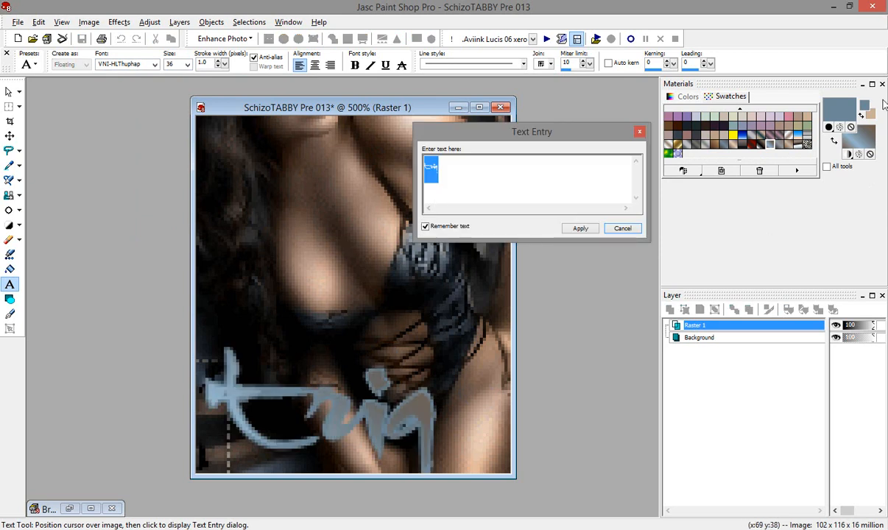
pyautogui.click(851, 128)
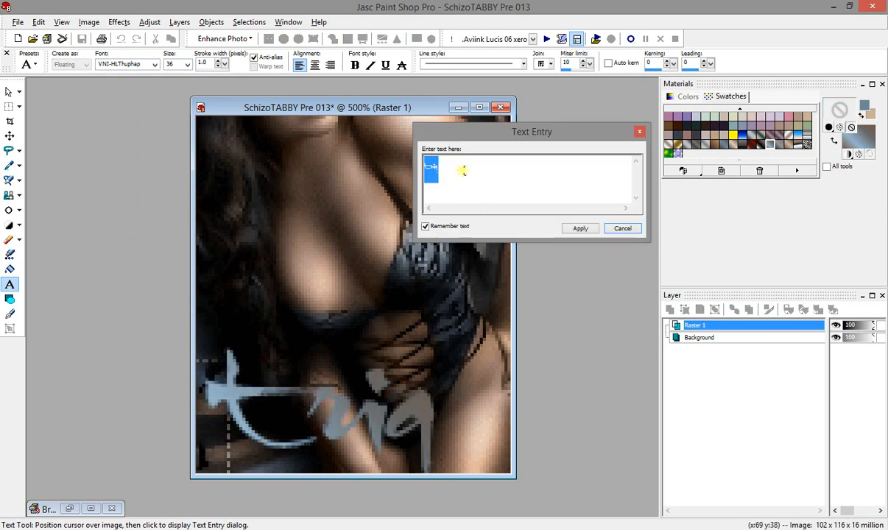
pyautogui.write('ink')
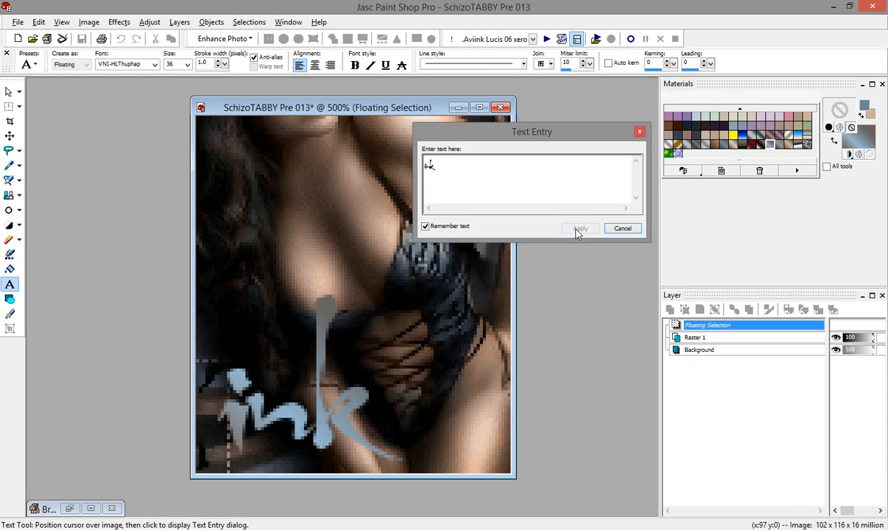
pyautogui.click(579, 229)
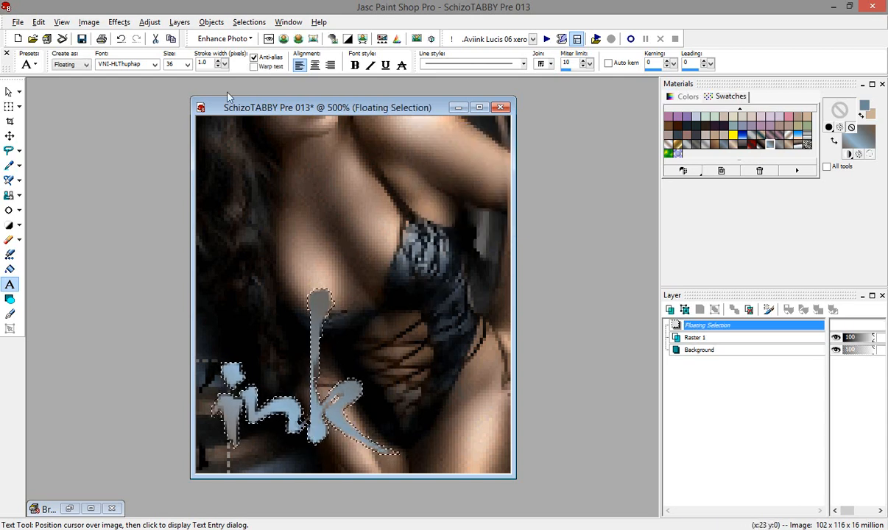
# Step: Apply the Eye Candy 4000 Glass effect to the text with bevel width 11.81, smoothness 75 and the bevel inside the marquee
pyautogui.click(118, 22)
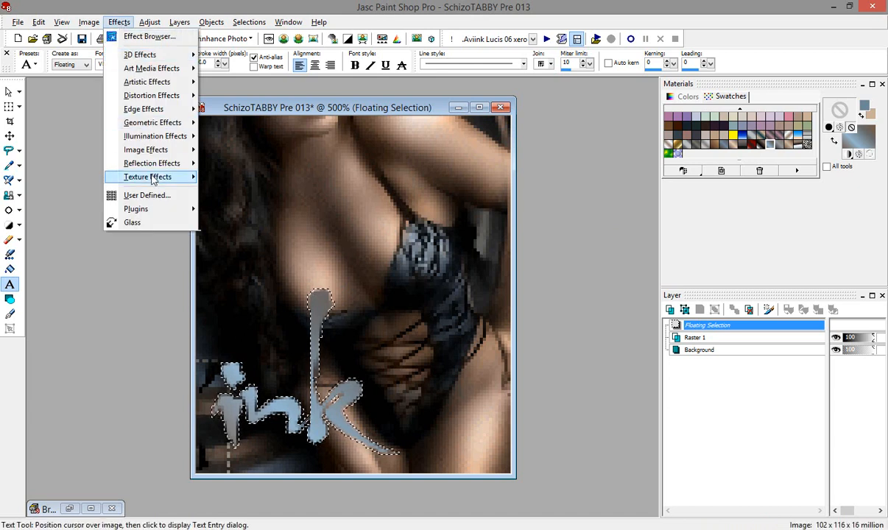
pyautogui.moveTo(154, 209)
pyautogui.moveTo(261, 233)
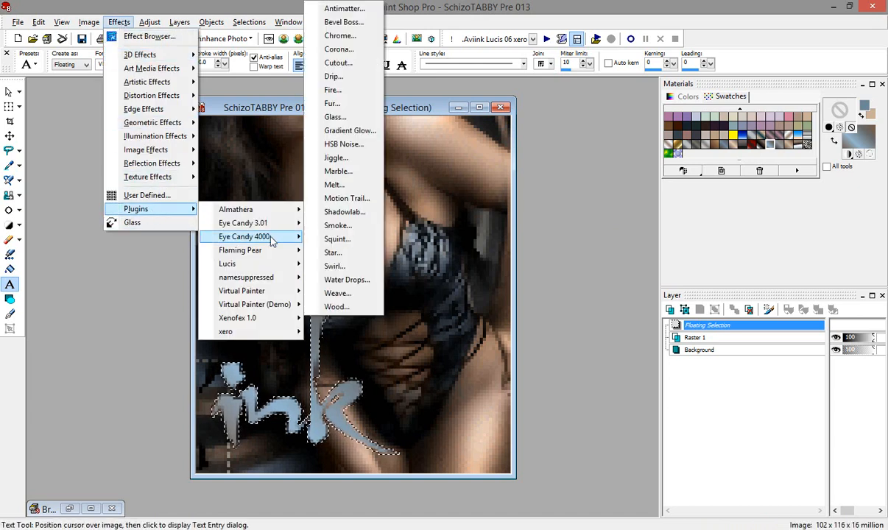
pyautogui.click(352, 118)
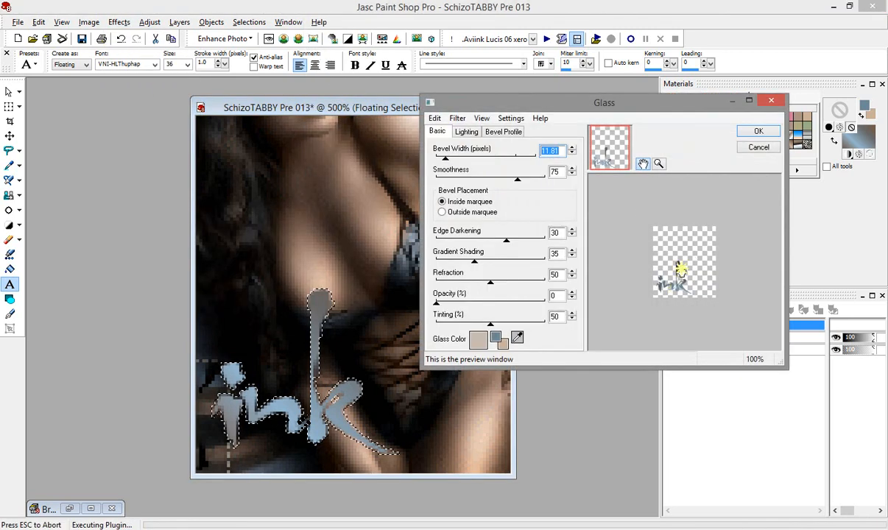
pyautogui.click(658, 163)
pyautogui.click(674, 296)
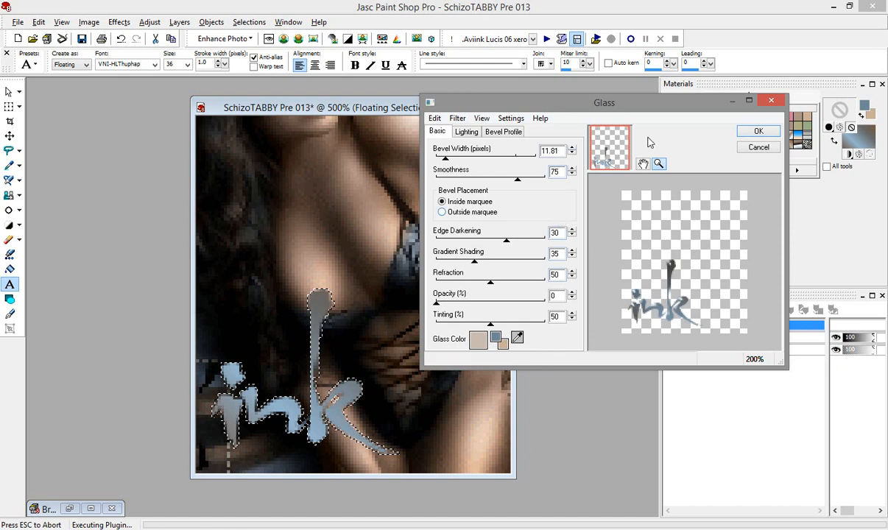
pyautogui.click(758, 132)
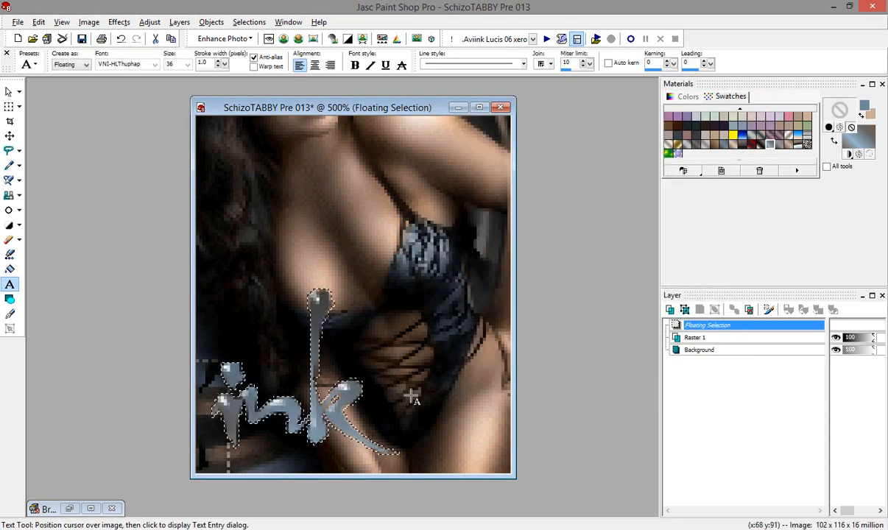
# Step: Apply a black drop shadow to the text with zero offsets, opacity 100 and blur 2
pyautogui.click(131, 22)
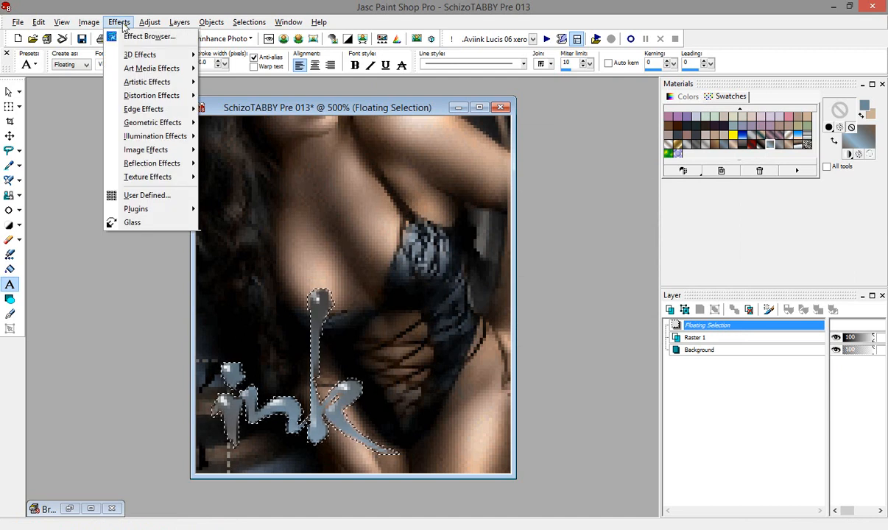
pyautogui.moveTo(146, 62)
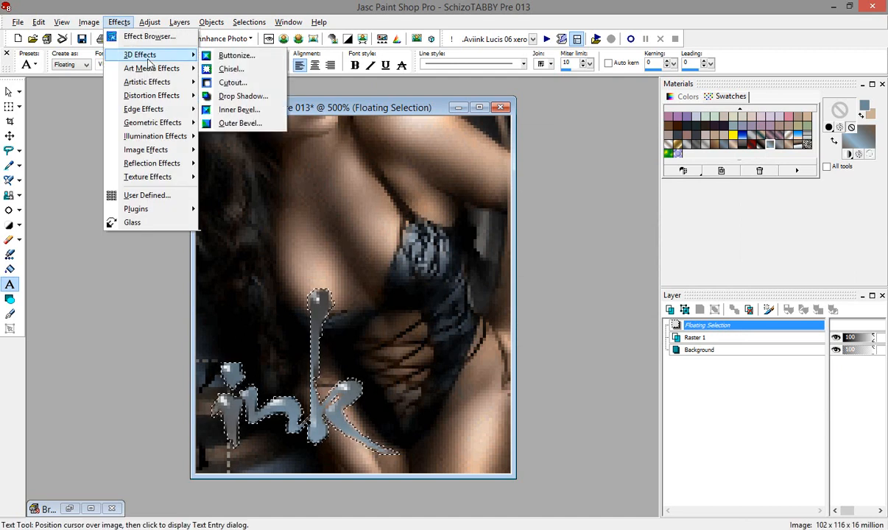
pyautogui.click(238, 96)
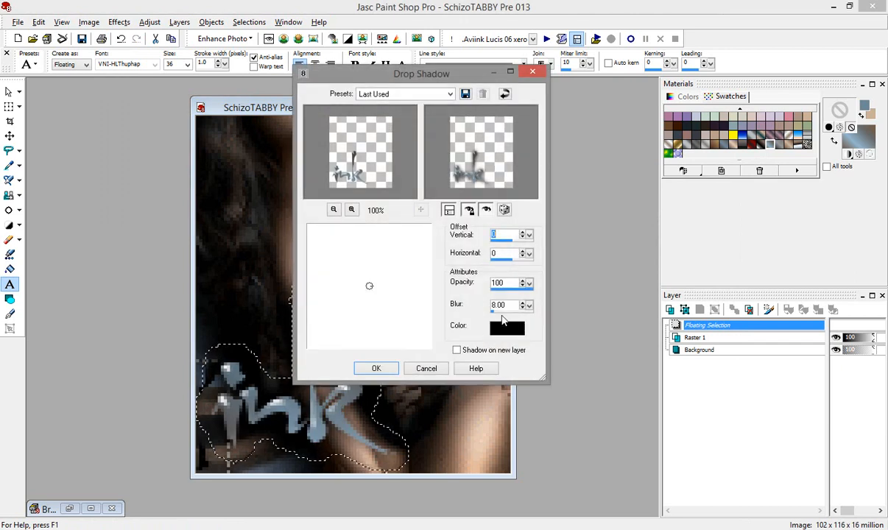
pyautogui.click(523, 308)
pyautogui.click(524, 309)
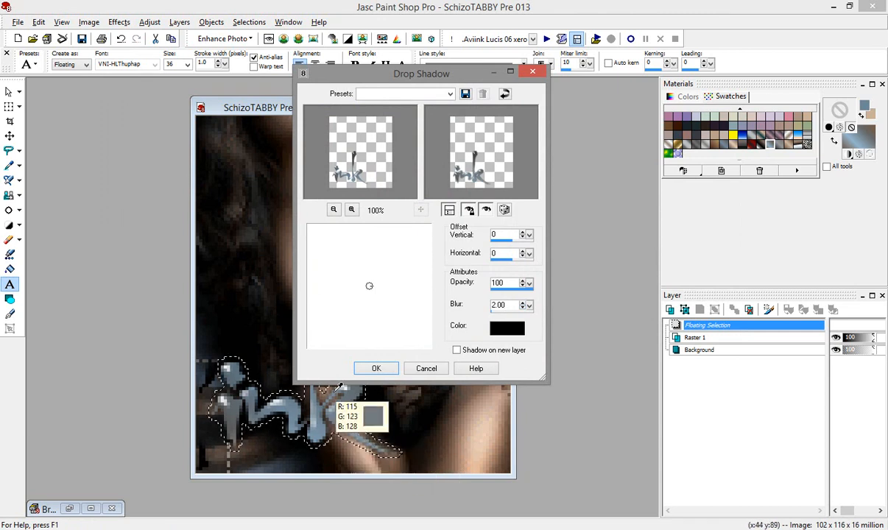
pyautogui.click(376, 368)
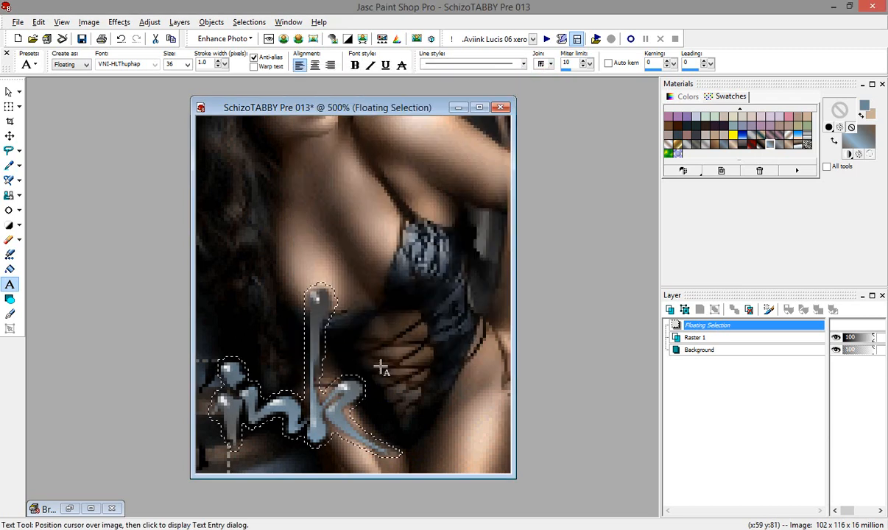
# Step: Apply a second drop shadow to the text with the same last-used settings, blur 2 and opacity 100
pyautogui.click(149, 22)
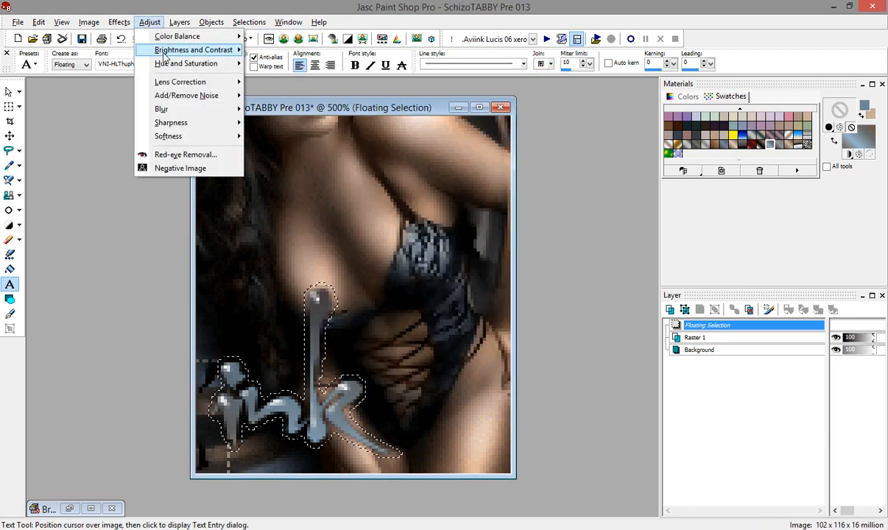
pyautogui.moveTo(118, 22)
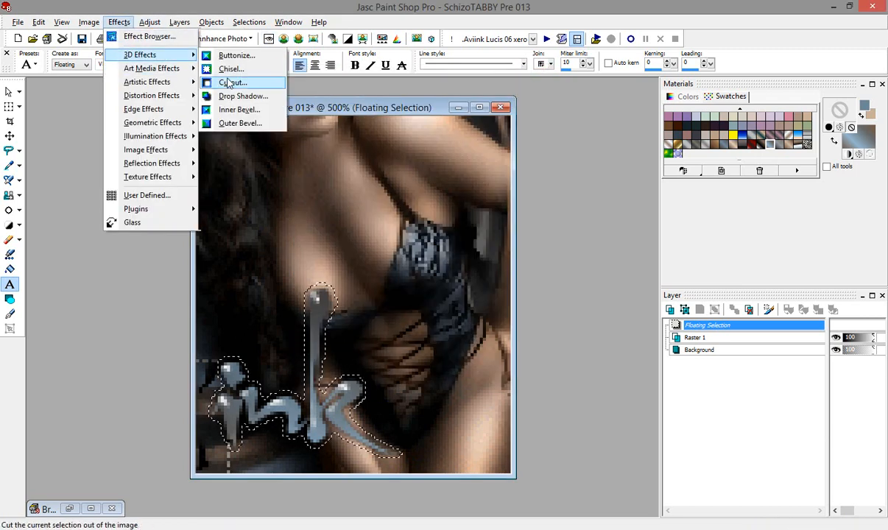
pyautogui.click(242, 96)
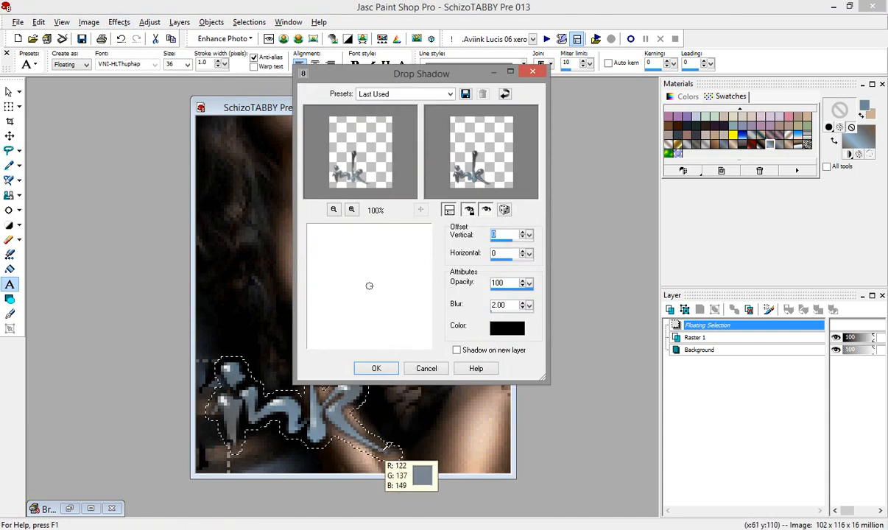
pyautogui.click(371, 366)
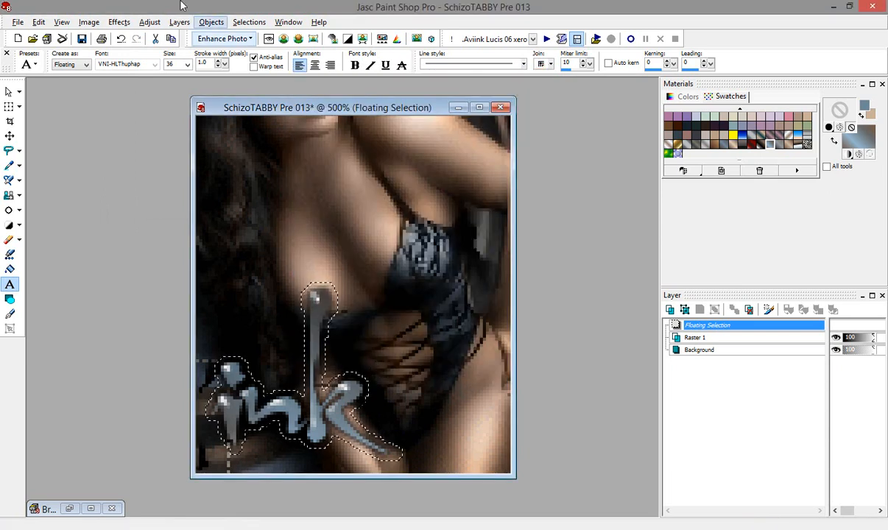
# Step: Apply a third black drop shadow with zero offsets and blur 15, and nudge the floating text slightly to the right
pyautogui.click(119, 22)
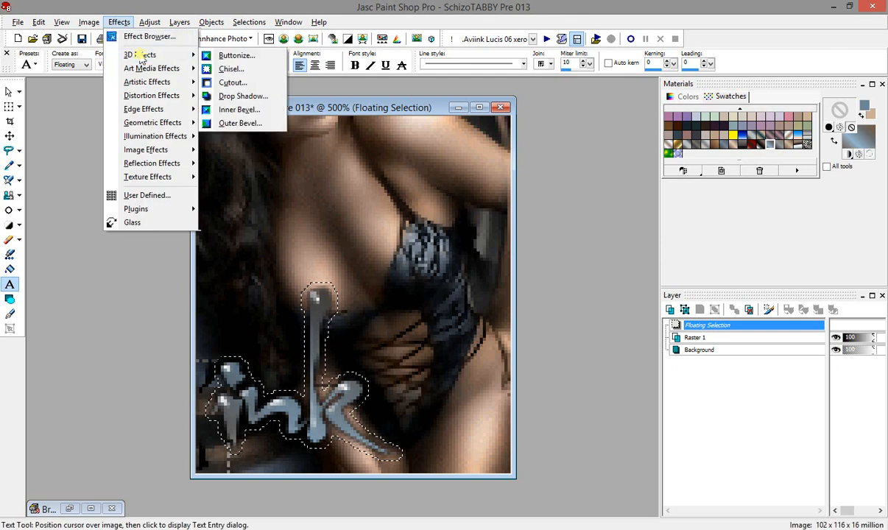
pyautogui.moveTo(144, 55)
pyautogui.click(222, 99)
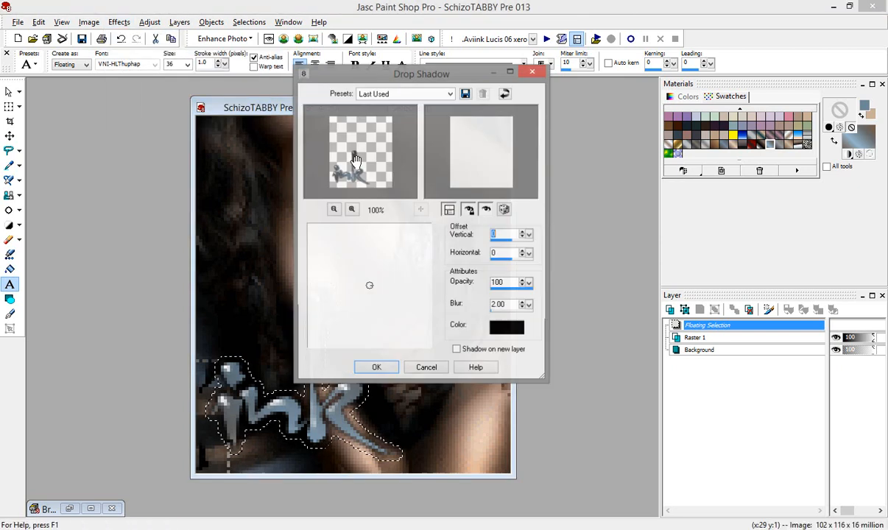
pyautogui.click(529, 308)
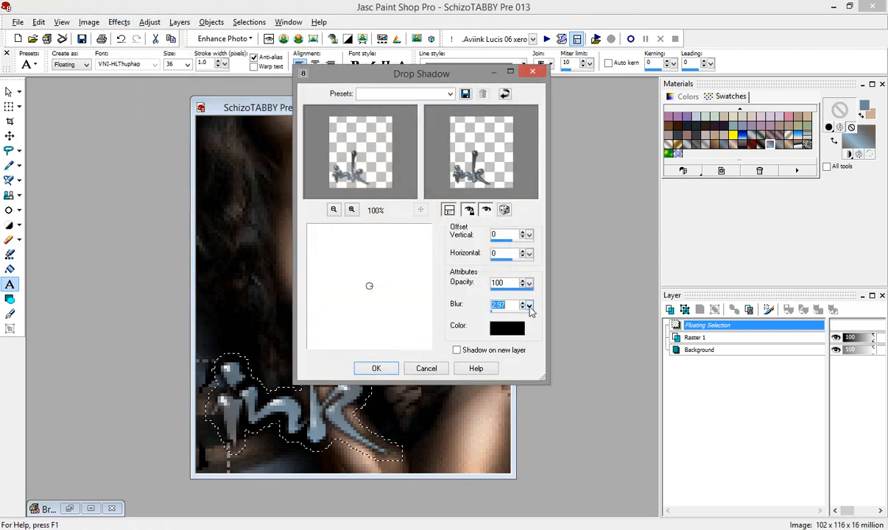
pyautogui.click(523, 303)
pyautogui.click(522, 303)
pyautogui.click(522, 304)
pyautogui.click(522, 303)
pyautogui.click(522, 303)
pyautogui.click(522, 303)
pyautogui.click(522, 303)
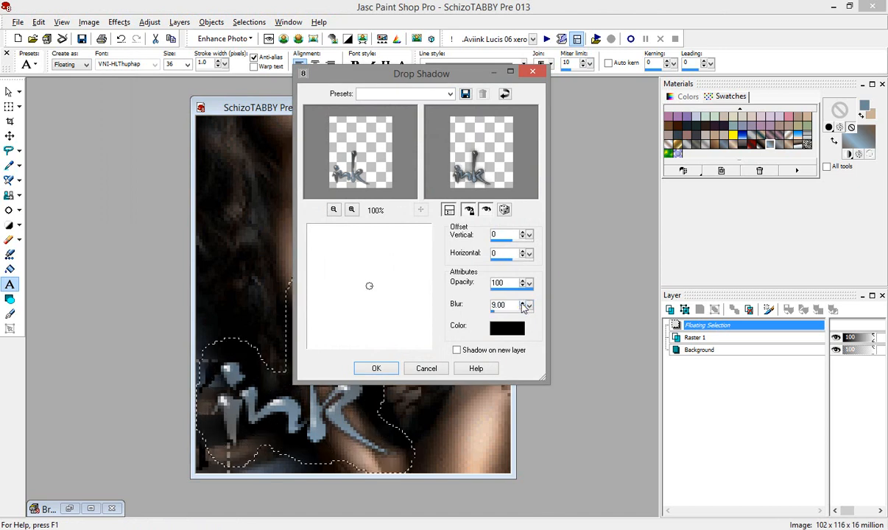
pyautogui.click(522, 304)
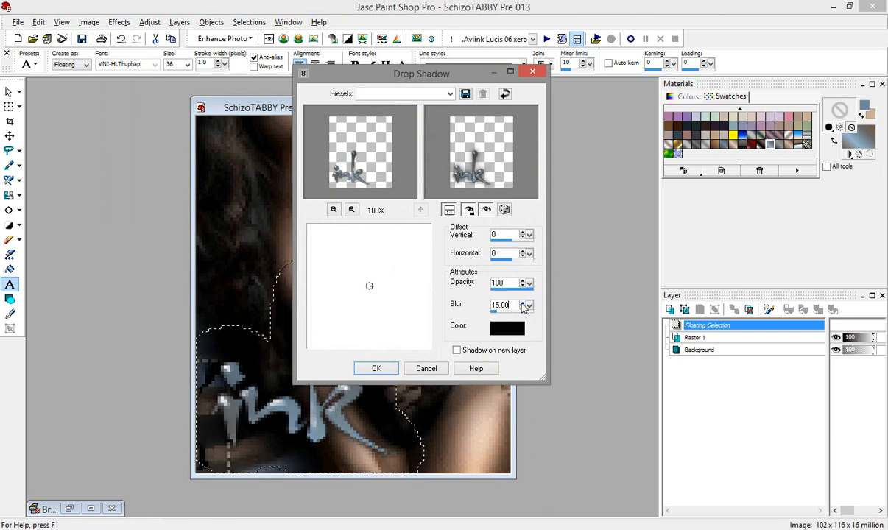
pyautogui.click(385, 368)
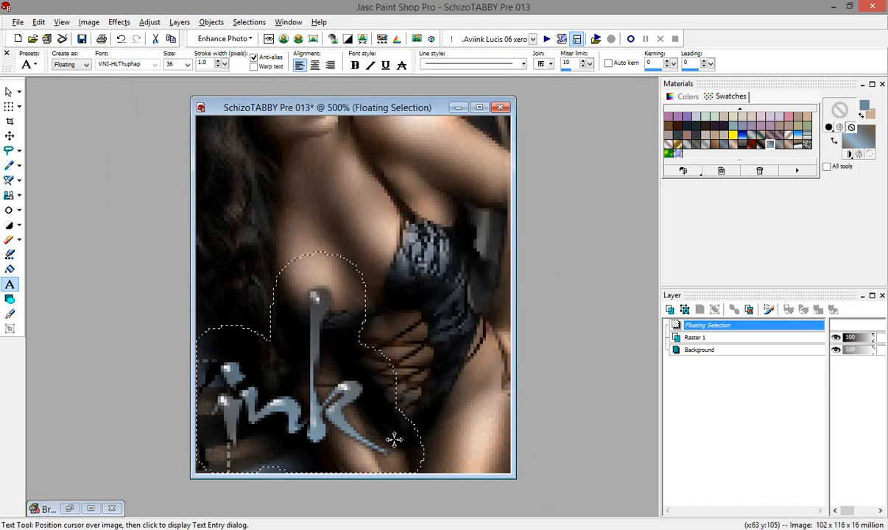
pyautogui.moveTo(318, 422); pyautogui.dragTo(327, 423)
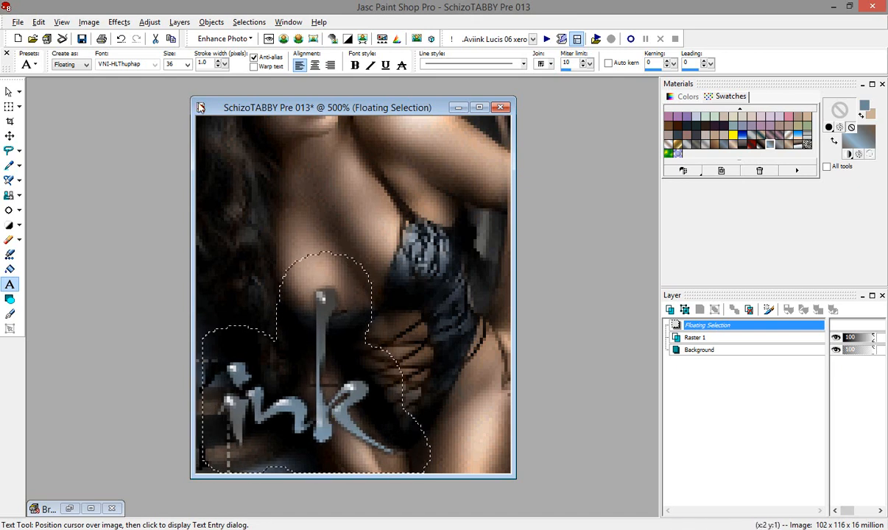
# Step: Undo the text move and the third drop shadow, and reapply the black shadow with zero offsets, opacity 100 and blur 10
pyautogui.click(121, 39)
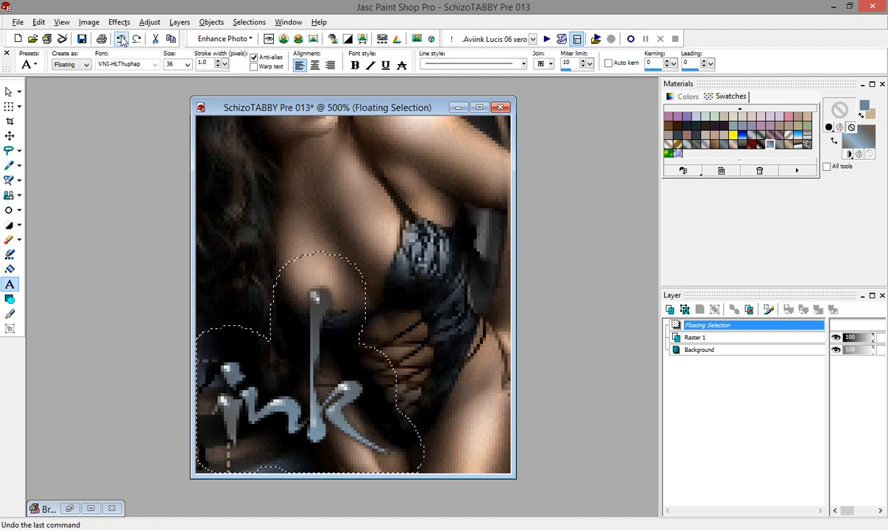
pyautogui.click(121, 39)
pyautogui.click(129, 25)
pyautogui.moveTo(148, 55)
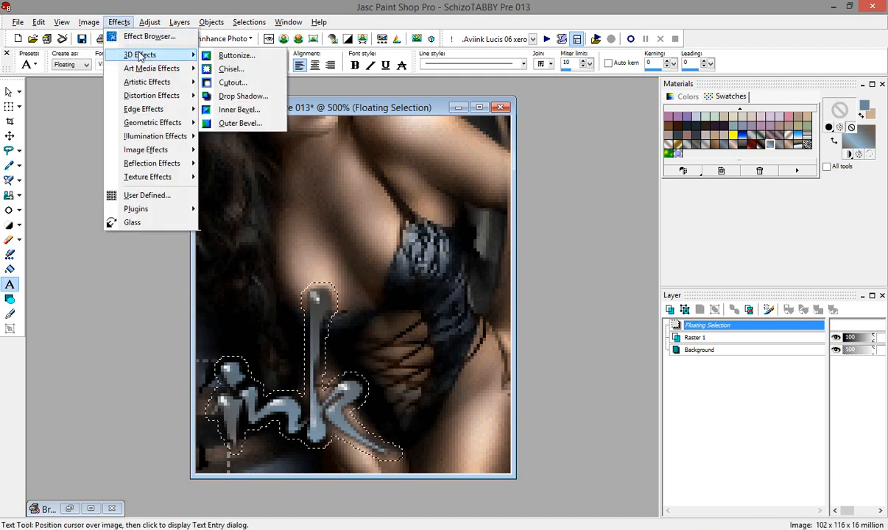
pyautogui.click(243, 97)
pyautogui.click(523, 308)
pyautogui.click(523, 307)
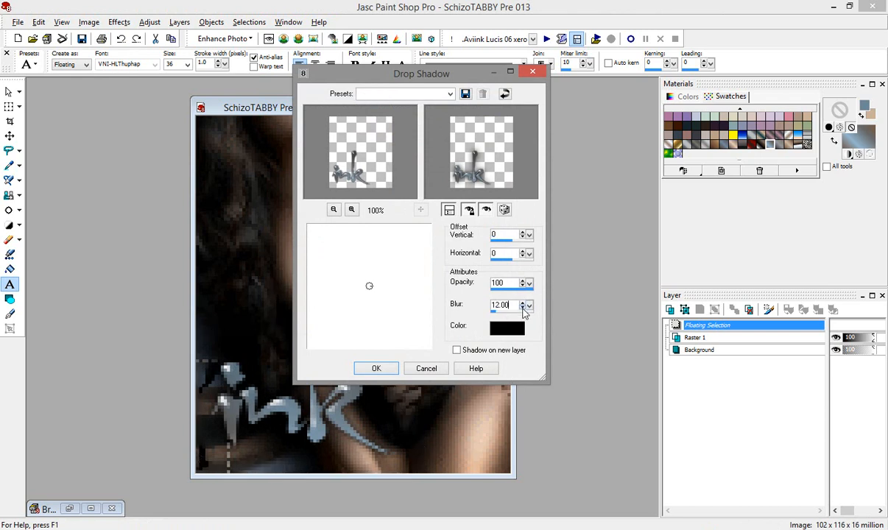
pyautogui.click(523, 307)
pyautogui.click(522, 308)
pyautogui.click(369, 367)
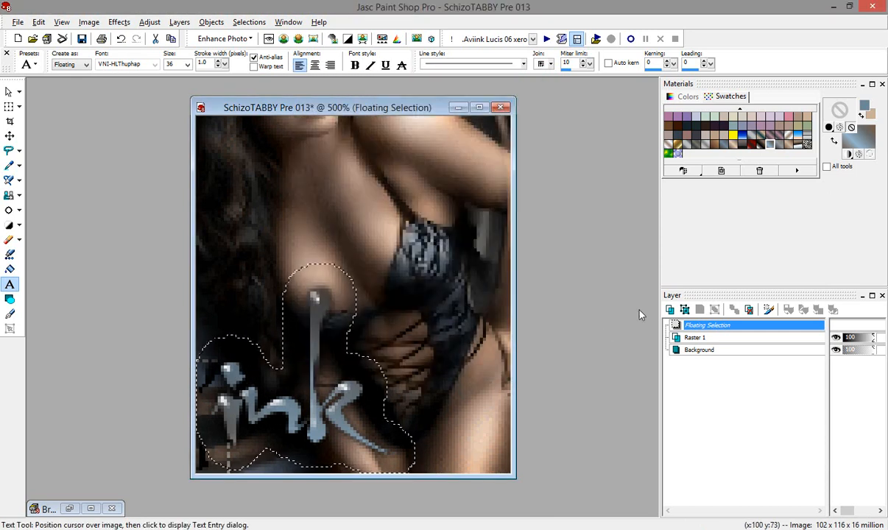
# Step: Deselect the floating "ink" text and add a new raster layer with default settings above Raster 1
pyautogui.click(9, 151)
pyautogui.rightClick(321, 319)
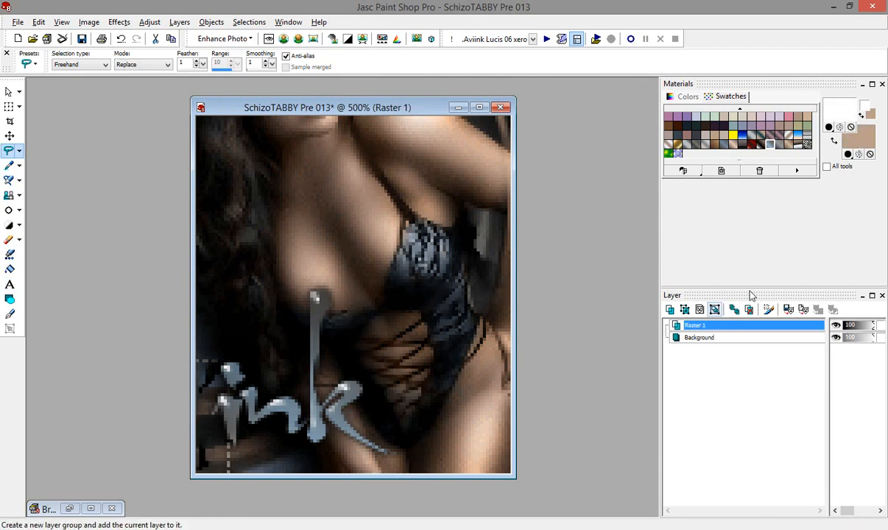
pyautogui.click(670, 310)
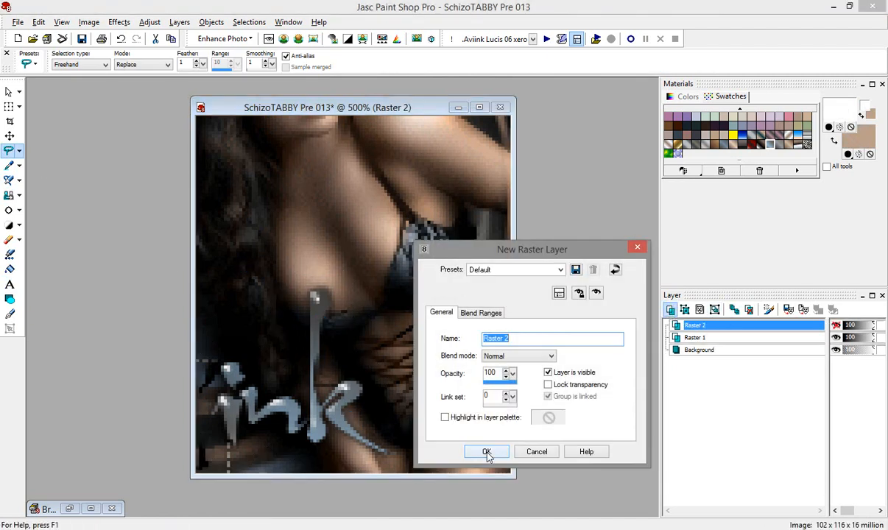
pyautogui.click(484, 450)
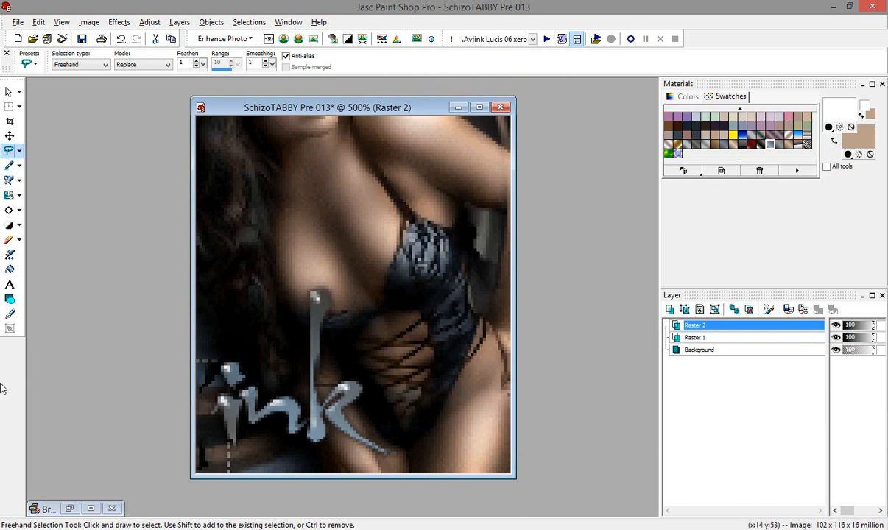
# Step: Start a new text object on Raster 2 reading "triq" with a light beige fill, placed above the "ink" text
pyautogui.click(10, 284)
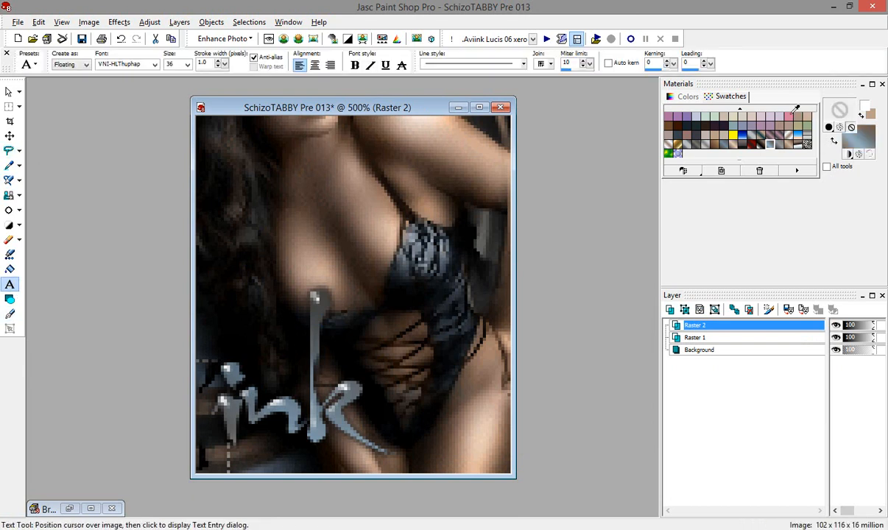
pyautogui.rightClick(724, 116)
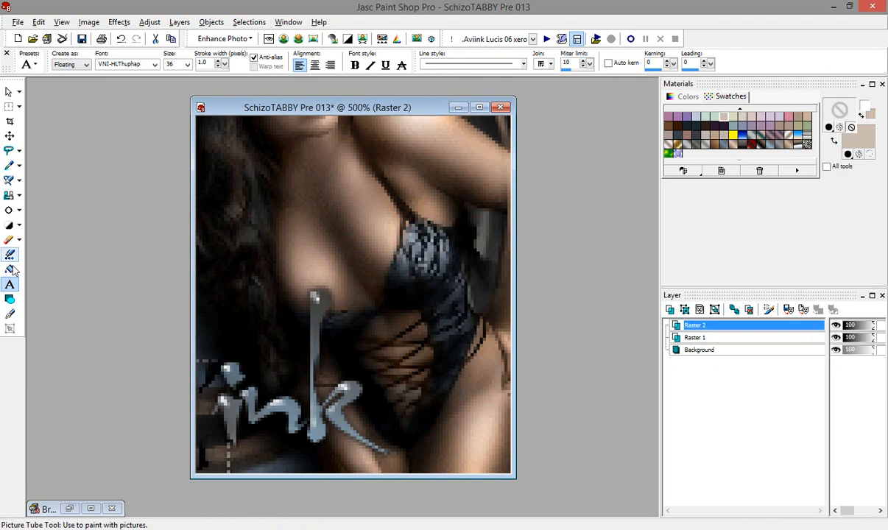
pyautogui.click(255, 355)
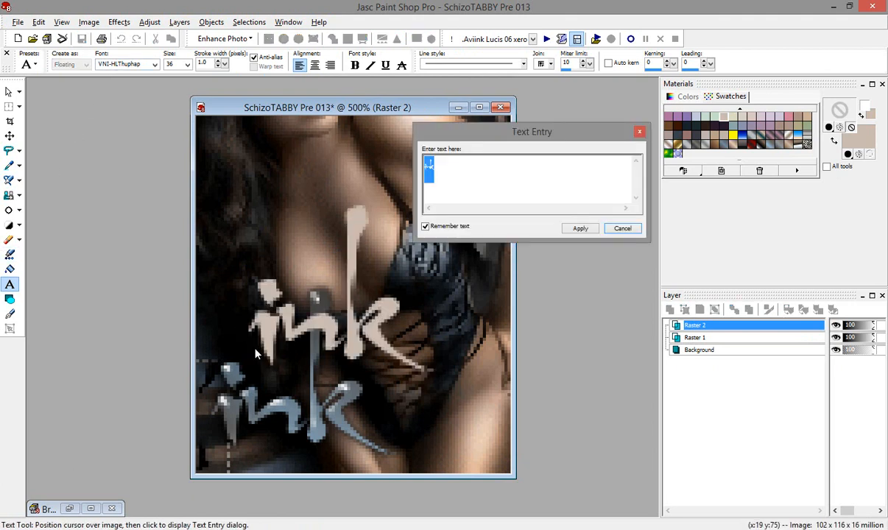
pyautogui.write('tri')
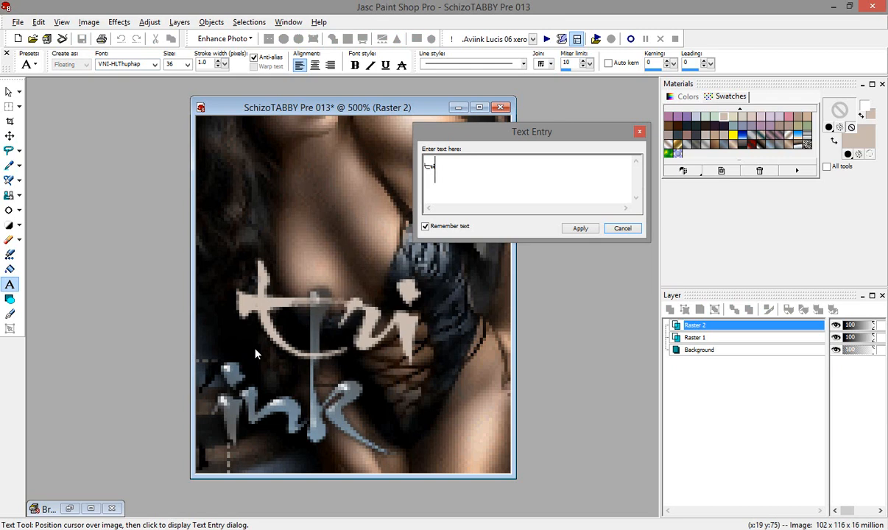
pyautogui.write('q')
# Step: Set the "triq" text to the Fake Plastic font at size 14 and apply it
pyautogui.doubleClick(462, 176)
pyautogui.click(135, 65)
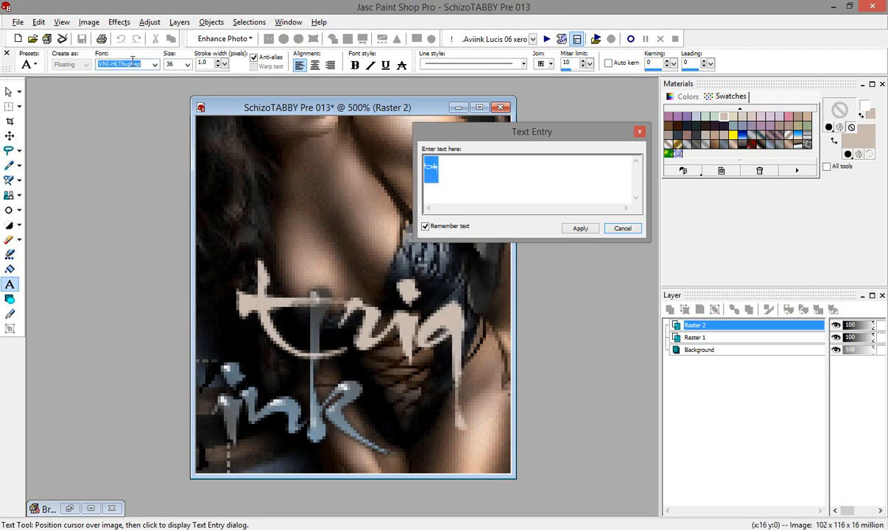
pyautogui.write('Fake Plastic')
pyautogui.press('Return')
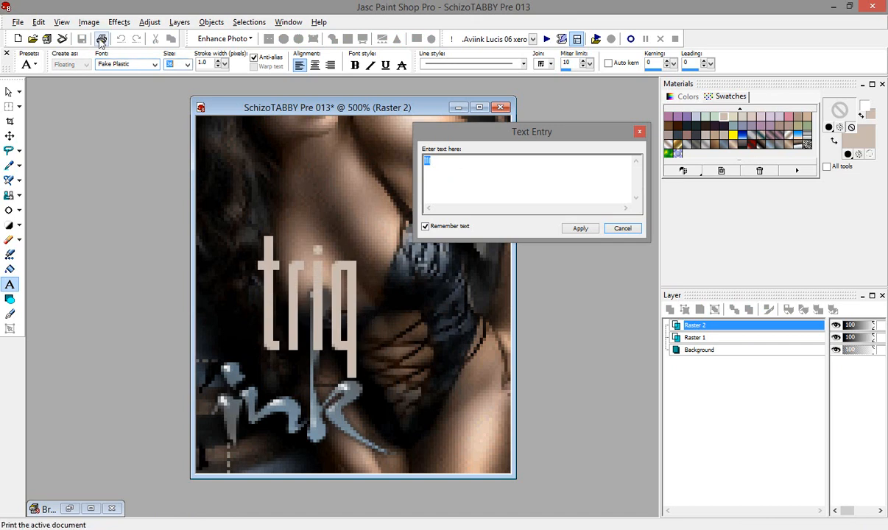
pyautogui.click(177, 64)
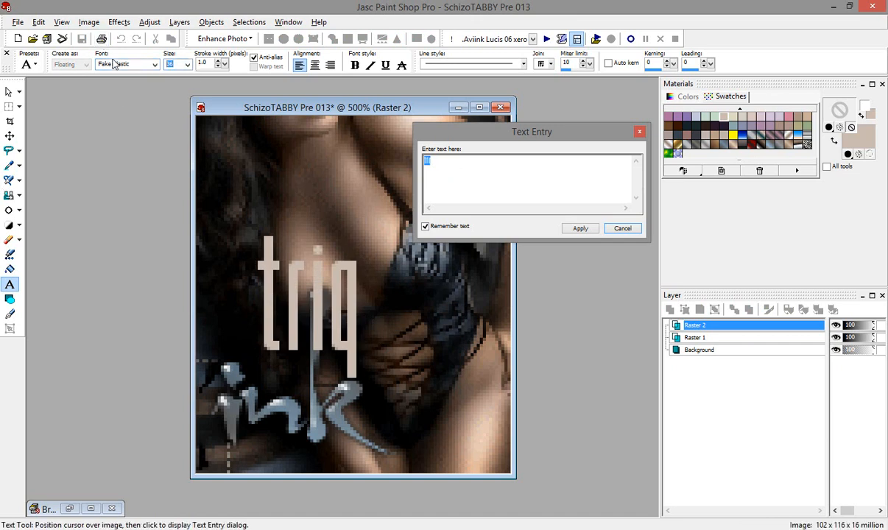
pyautogui.write('14')
pyautogui.press('Return')
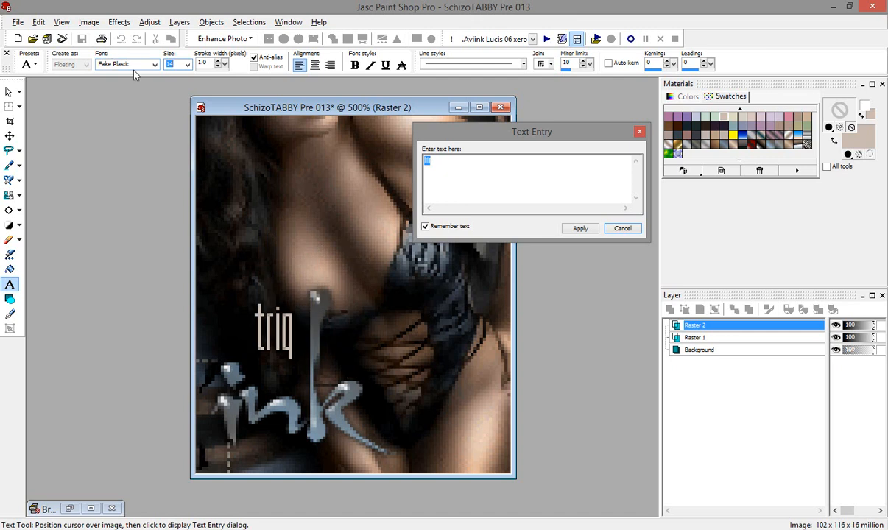
pyautogui.click(580, 228)
# Step: Apply a black drop shadow to the "triq" text with zero offsets, opacity 100 and blur 2
pyautogui.scroll(2, 388, 288)
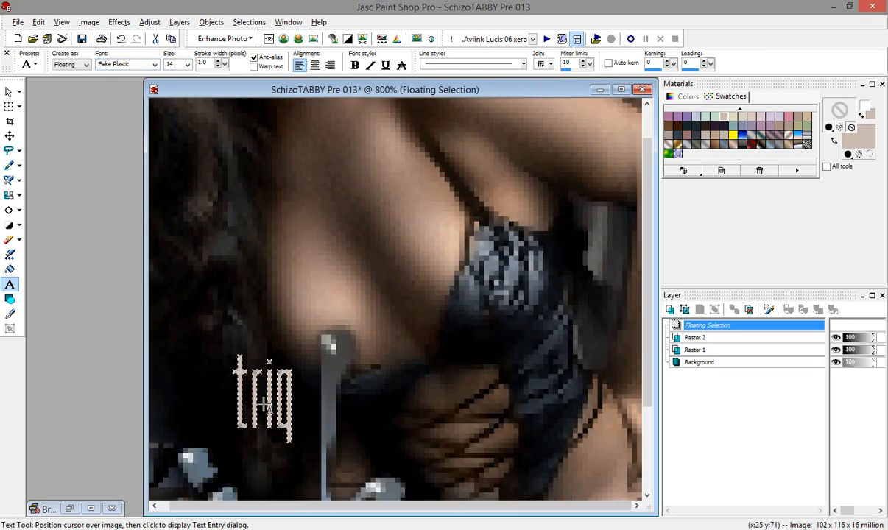
pyautogui.click(115, 22)
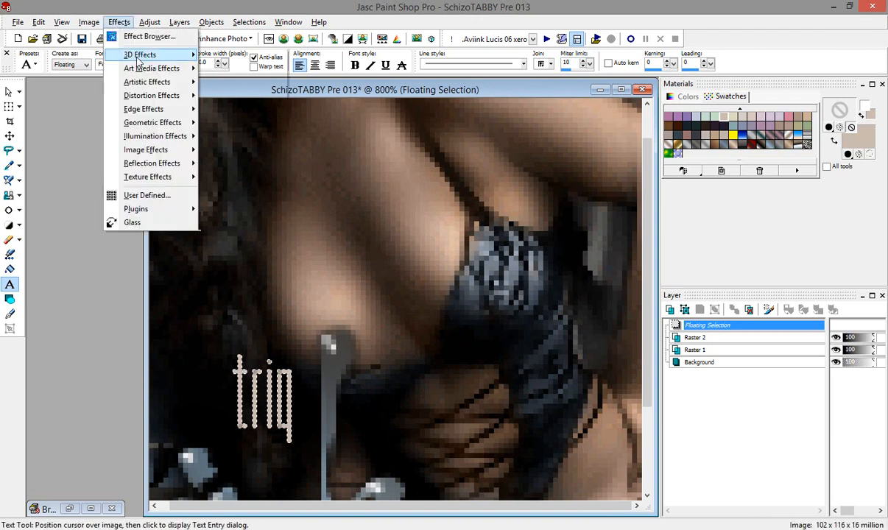
pyautogui.moveTo(144, 54)
pyautogui.click(233, 100)
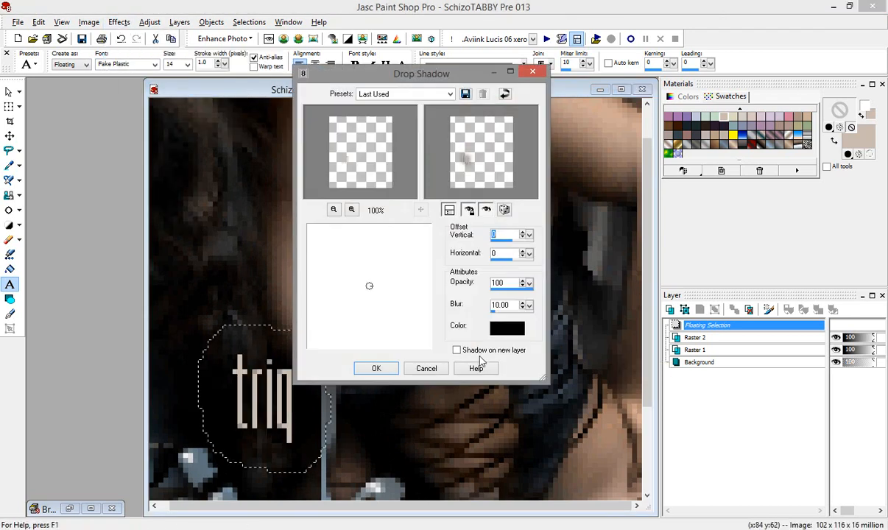
pyautogui.moveTo(523, 307); pyautogui.dragTo(523, 309)
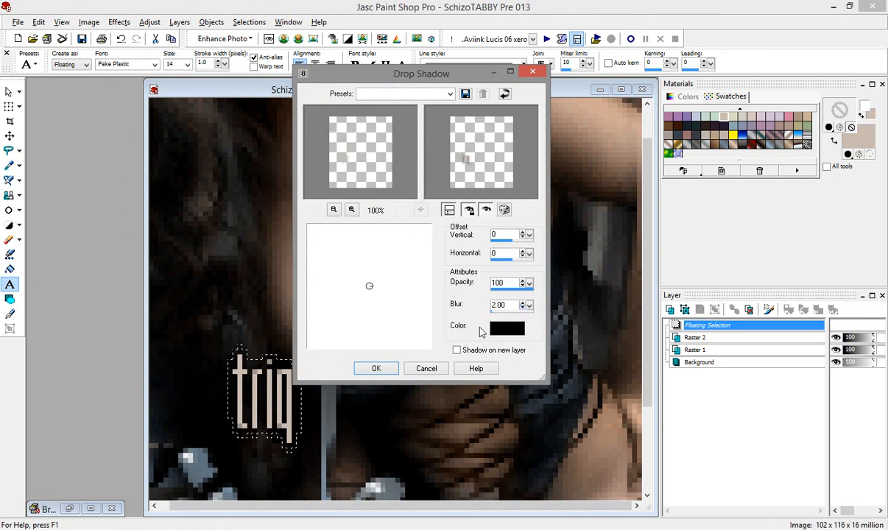
pyautogui.click(390, 368)
# Step: Apply a second drop shadow with the same last-used settings to "triq" and move the text close to the stem of the "k"
pyautogui.click(119, 22)
pyautogui.moveTo(147, 55)
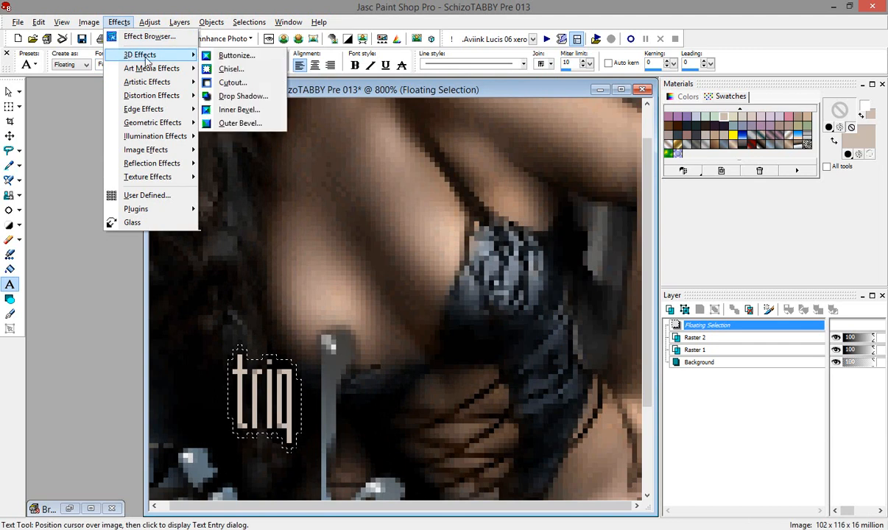
pyautogui.click(249, 96)
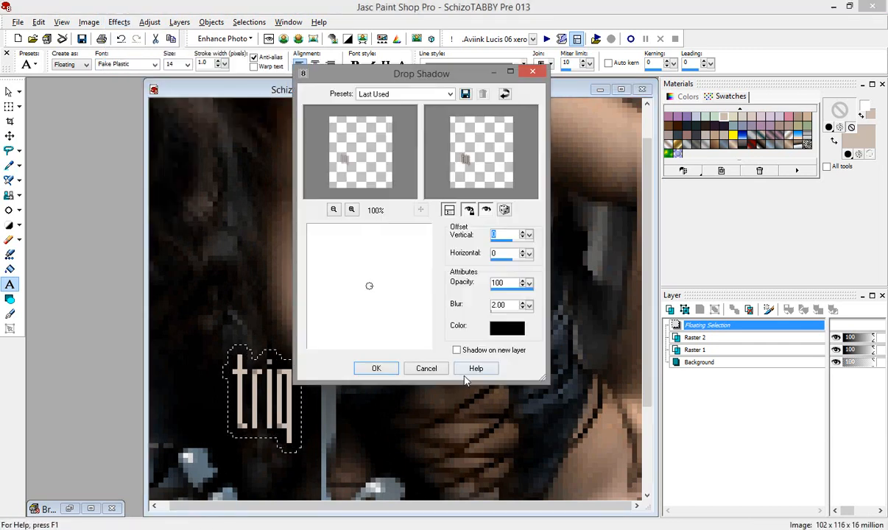
pyautogui.click(373, 369)
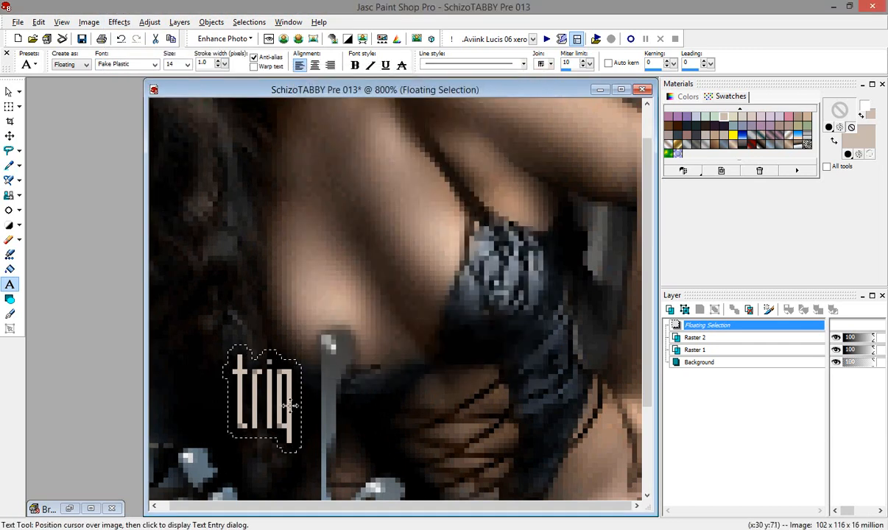
pyautogui.moveTo(288, 404); pyautogui.dragTo(303, 419)
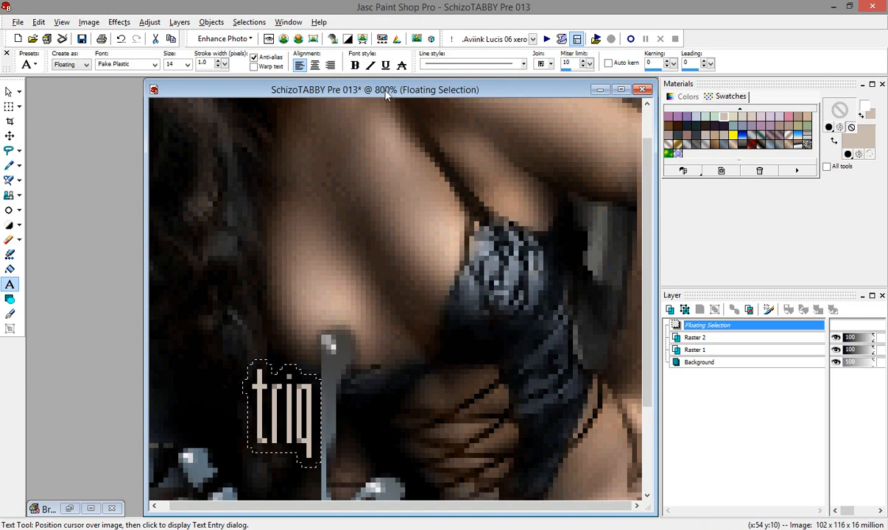
# Step: Deselect the "triq" text and add a new raster layer with default settings above Raster 2
pyautogui.scroll(-4, 438, 175)
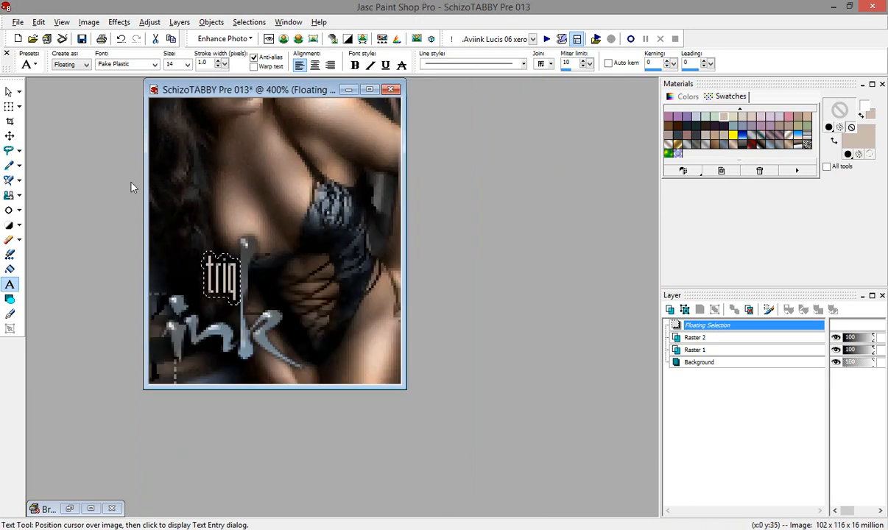
pyautogui.click(9, 150)
pyautogui.rightClick(208, 212)
pyautogui.click(709, 329)
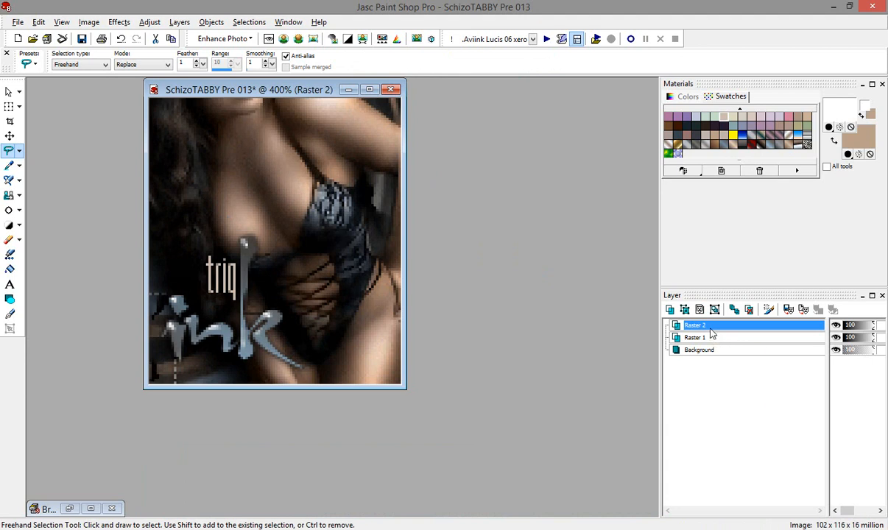
pyautogui.click(670, 310)
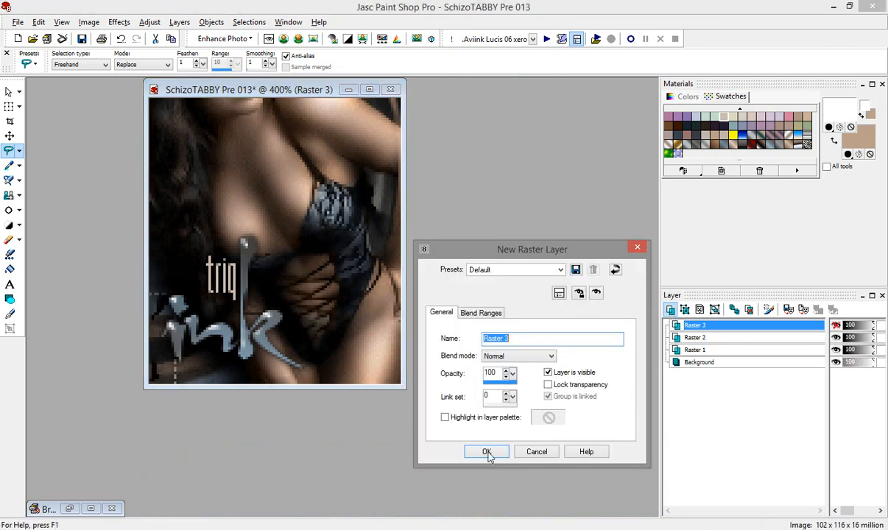
pyautogui.click(484, 454)
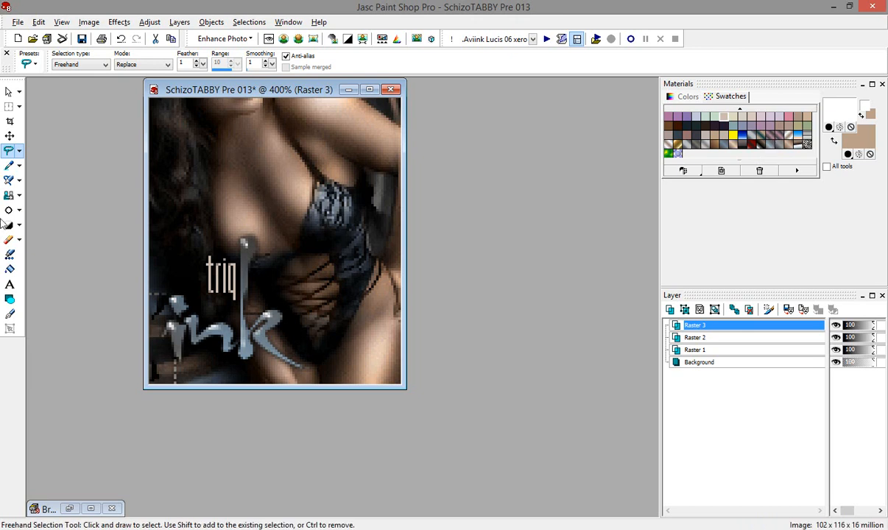
# Step: Set up the Airbrush with size 2, white as the foreground colour and the blue-grey gradient as the background material
pyautogui.click(9, 182)
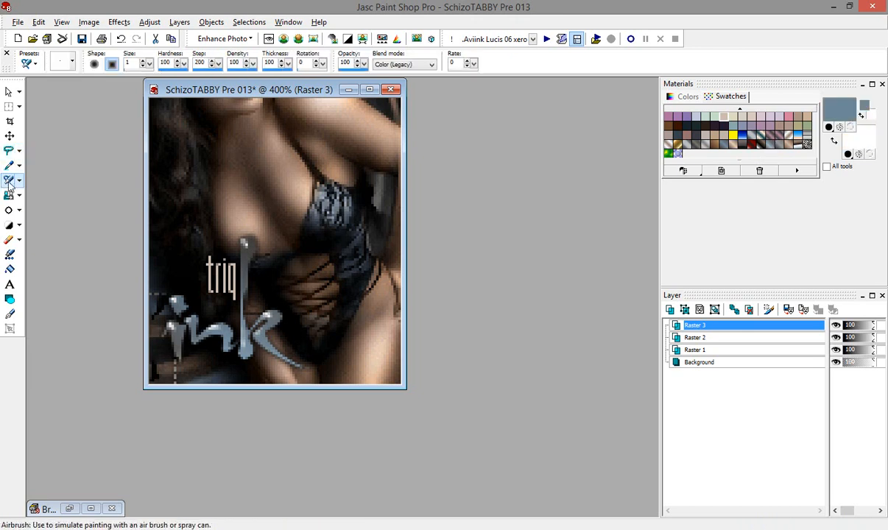
pyautogui.click(73, 65)
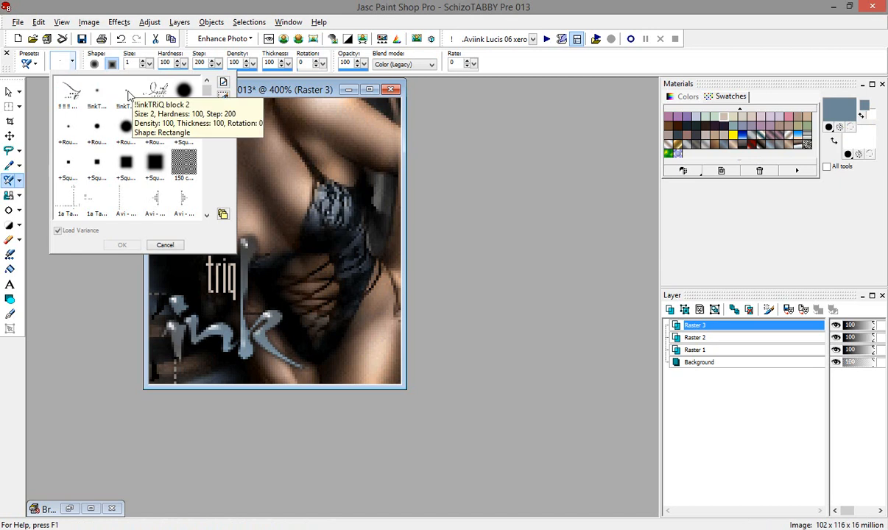
pyautogui.click(70, 362)
pyautogui.click(146, 60)
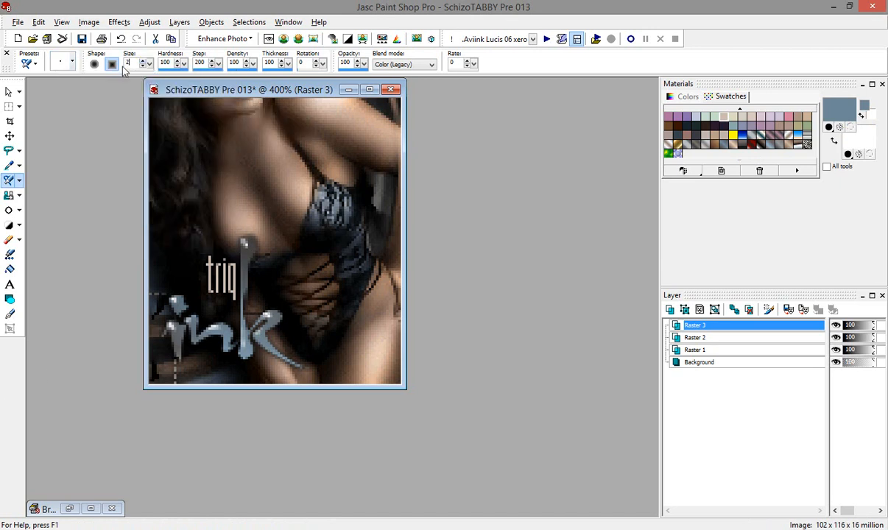
pyautogui.rightClick(773, 140)
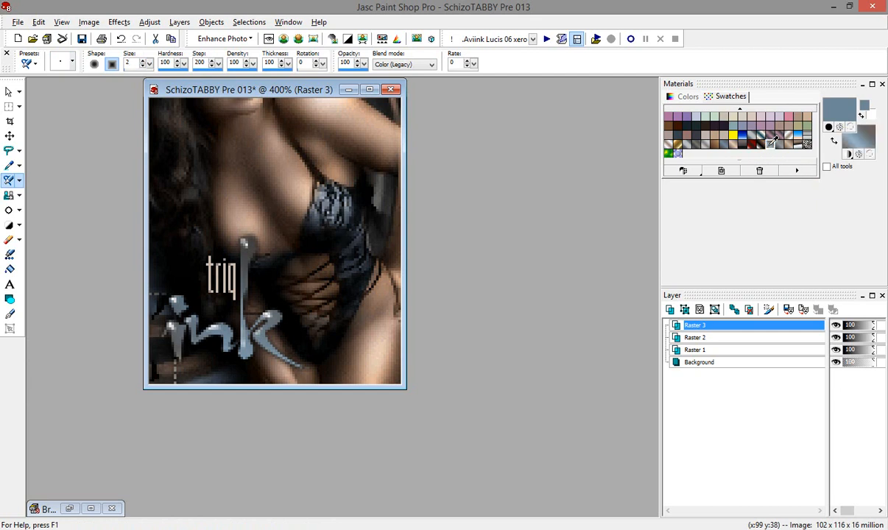
pyautogui.click(863, 117)
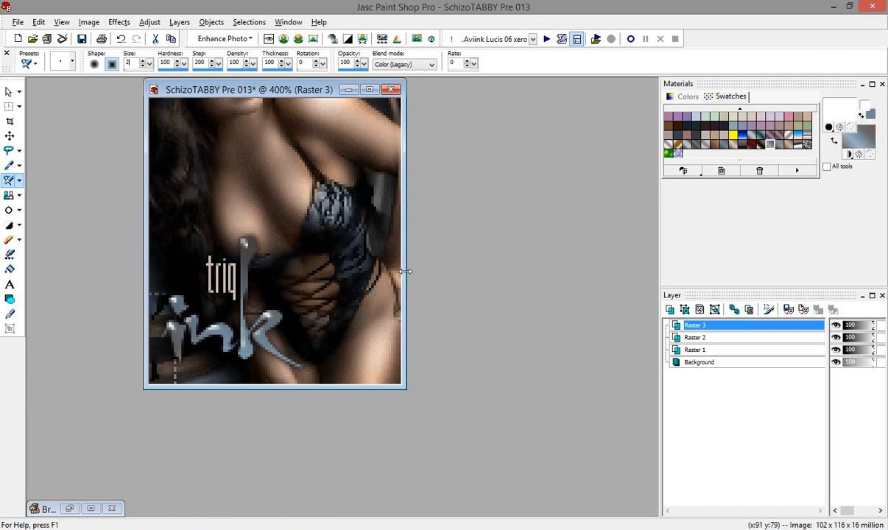
pyautogui.moveTo(261, 92); pyautogui.dragTo(361, 112)
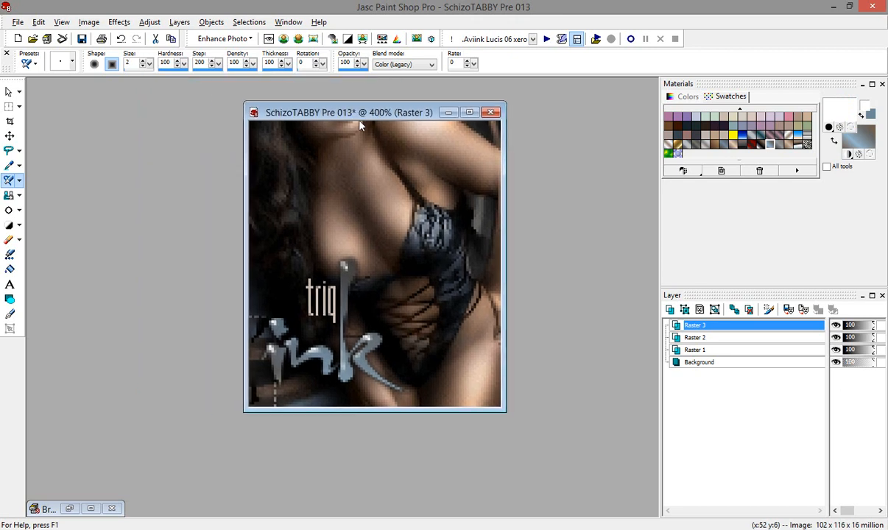
# Step: Paint three small square blocks beside the lower left of the "triq" text and set the brush size to 1
pyautogui.click(304, 313)
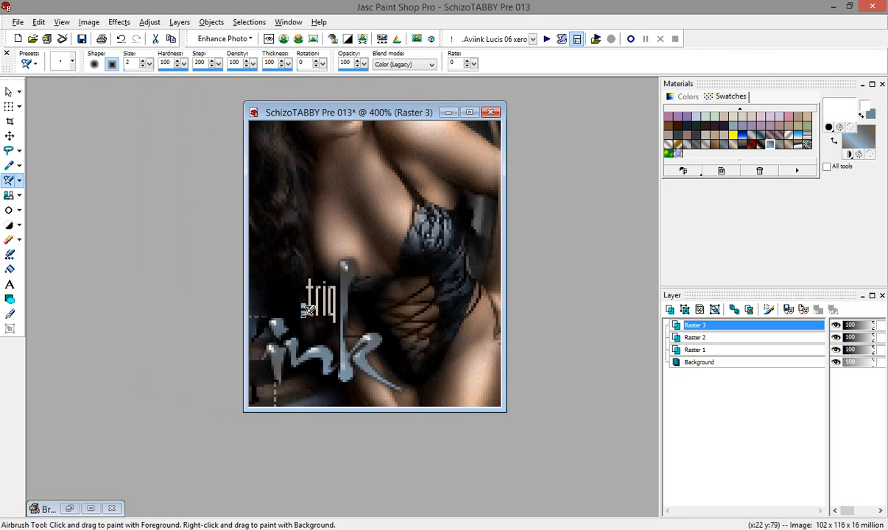
pyautogui.click(296, 313)
pyautogui.click(142, 67)
pyautogui.moveTo(296, 109)
pyautogui.mouseDown()
pyautogui.moveTo(267, 92)
pyautogui.moveTo(280, 109)
pyautogui.mouseUp()
pyautogui.scroll(2, 581, 256)
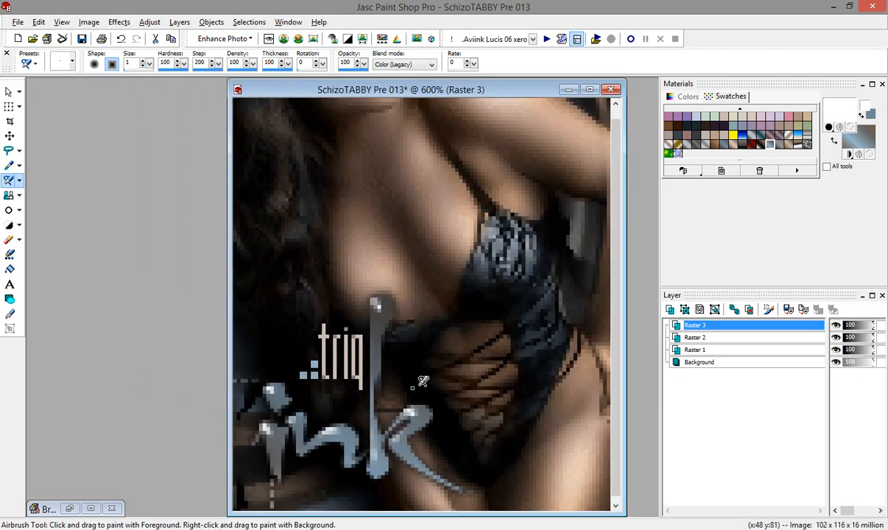
# Step: Paint two short rows of single-pixel dots in white and blue-grey just beneath the "triq" text on Raster 3
pyautogui.click(345, 391)
pyautogui.click(341, 391)
pyautogui.scroll(-4, 469, 361)
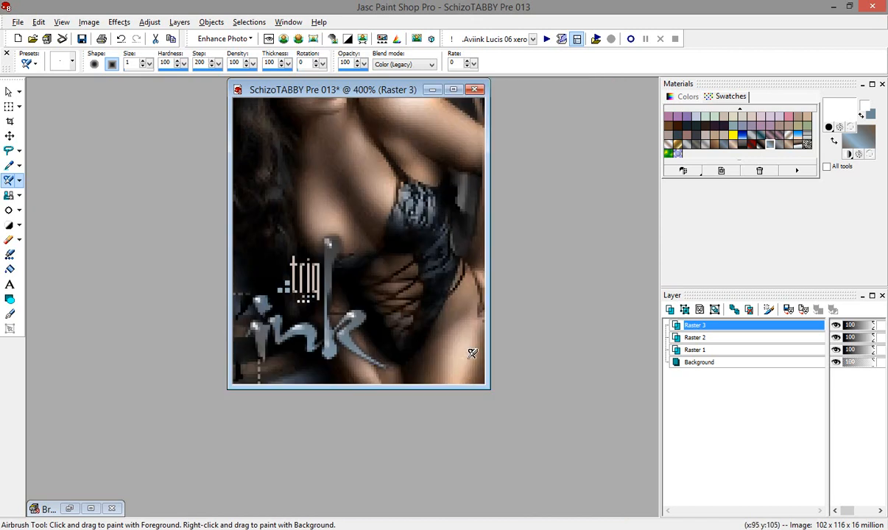
# Step: Review the decorated image at reduced and enlarged sizes and in a full-screen preview
pyautogui.scroll(-3, 471, 366)
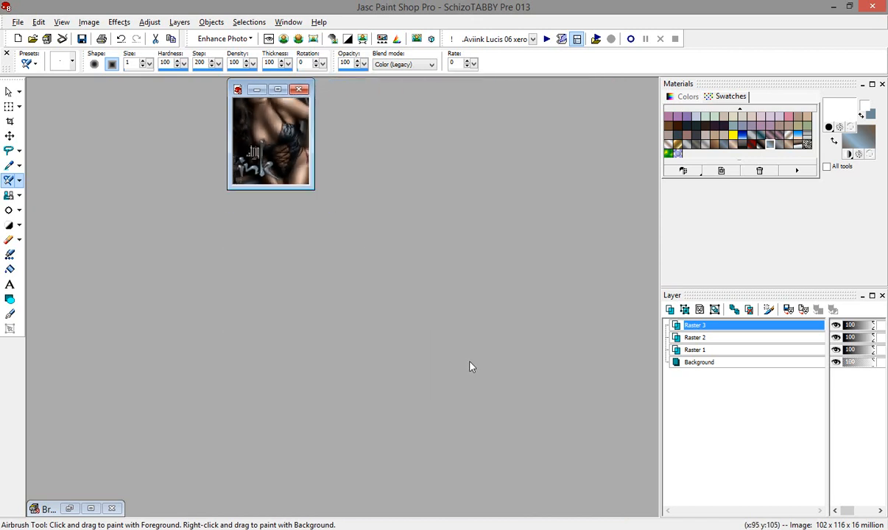
pyautogui.scroll(5, 471, 365)
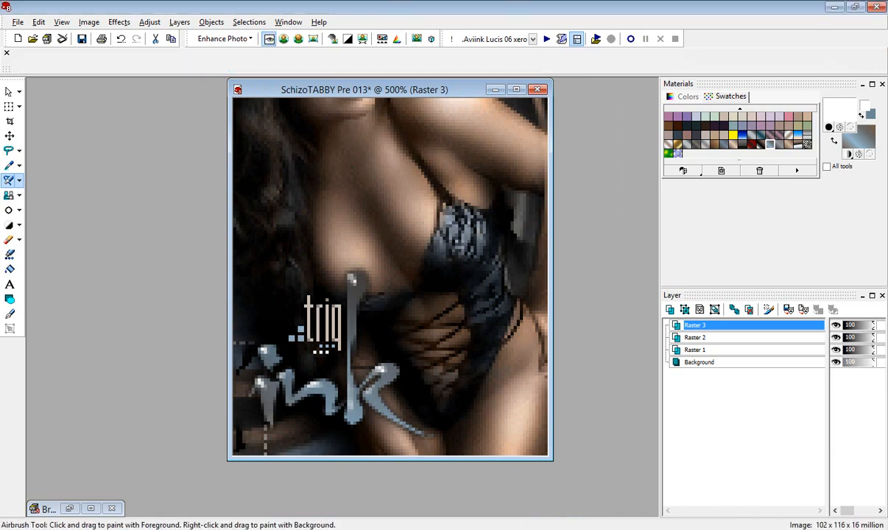
pyautogui.click(266, 38)
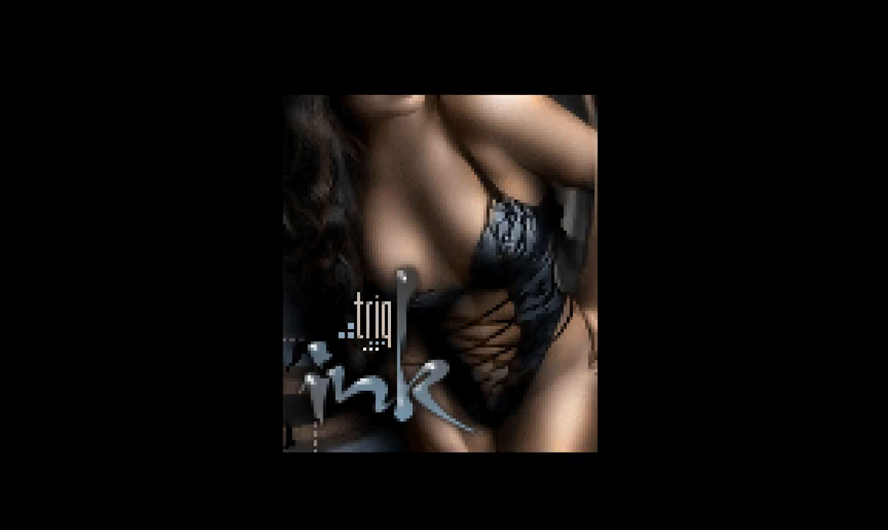
pyautogui.press('Escape')
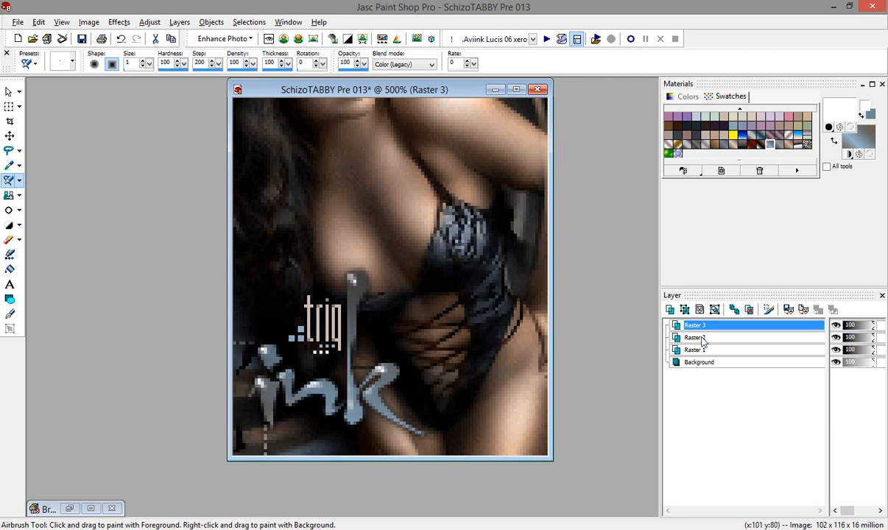
# Step: Toggle the visibility of Raster 3, Raster 2 and Raster 1 off and on to check what each layer contains
pyautogui.moveTo(705, 328)
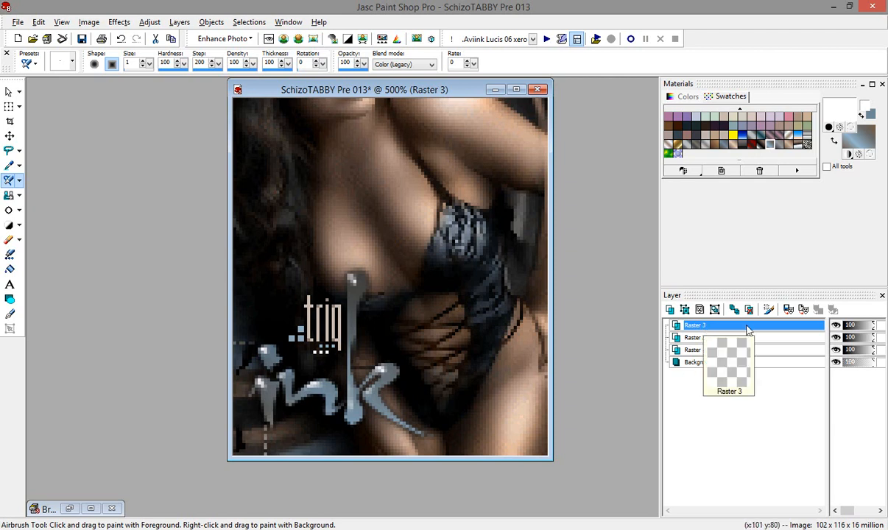
pyautogui.click(836, 326)
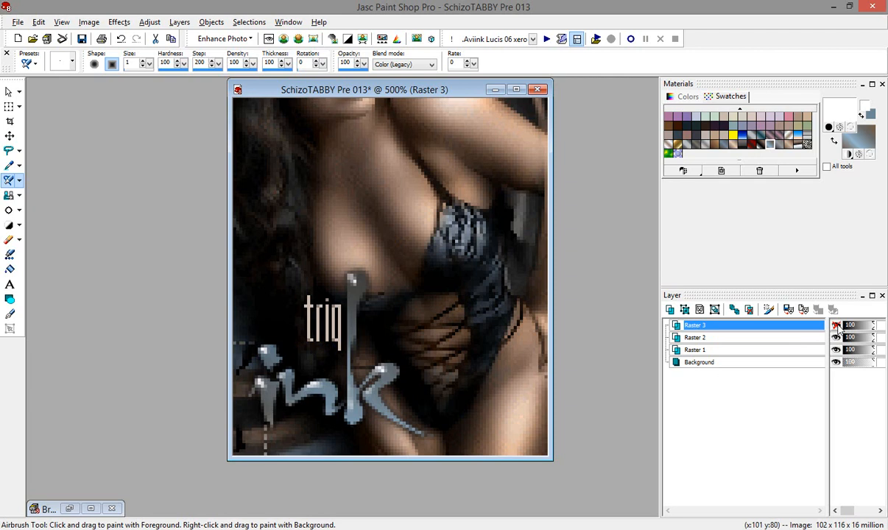
pyautogui.click(837, 327)
pyautogui.click(837, 327)
pyautogui.click(837, 327)
pyautogui.click(836, 337)
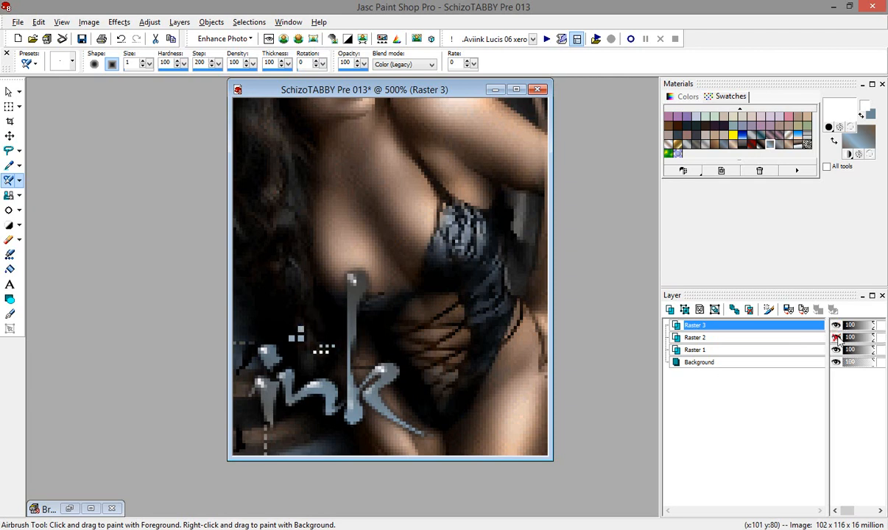
pyautogui.click(836, 337)
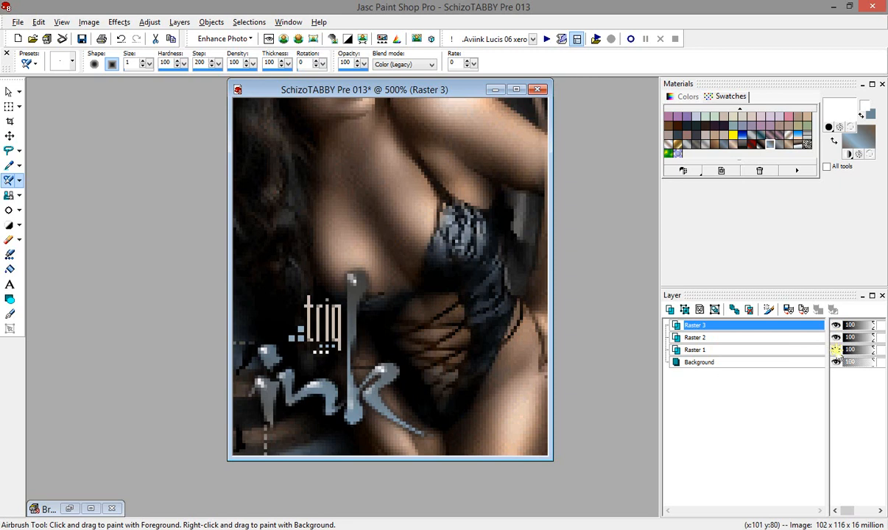
pyautogui.click(837, 350)
pyautogui.click(837, 350)
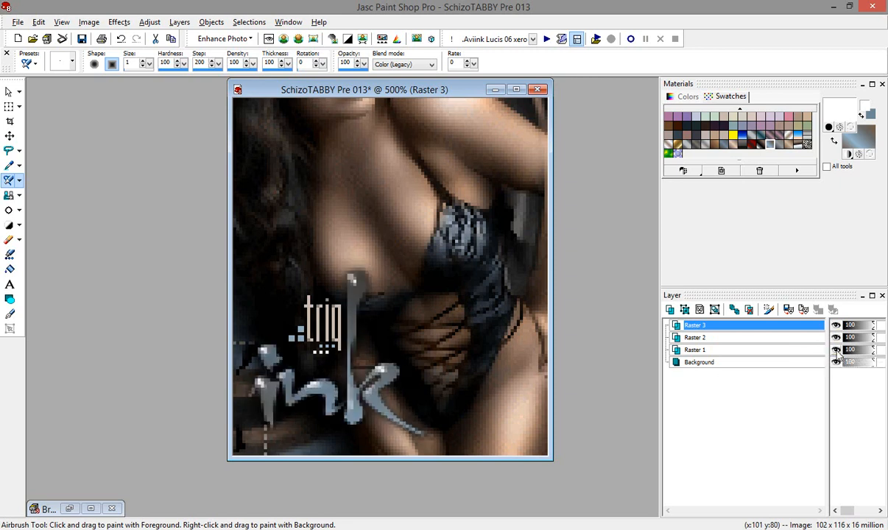